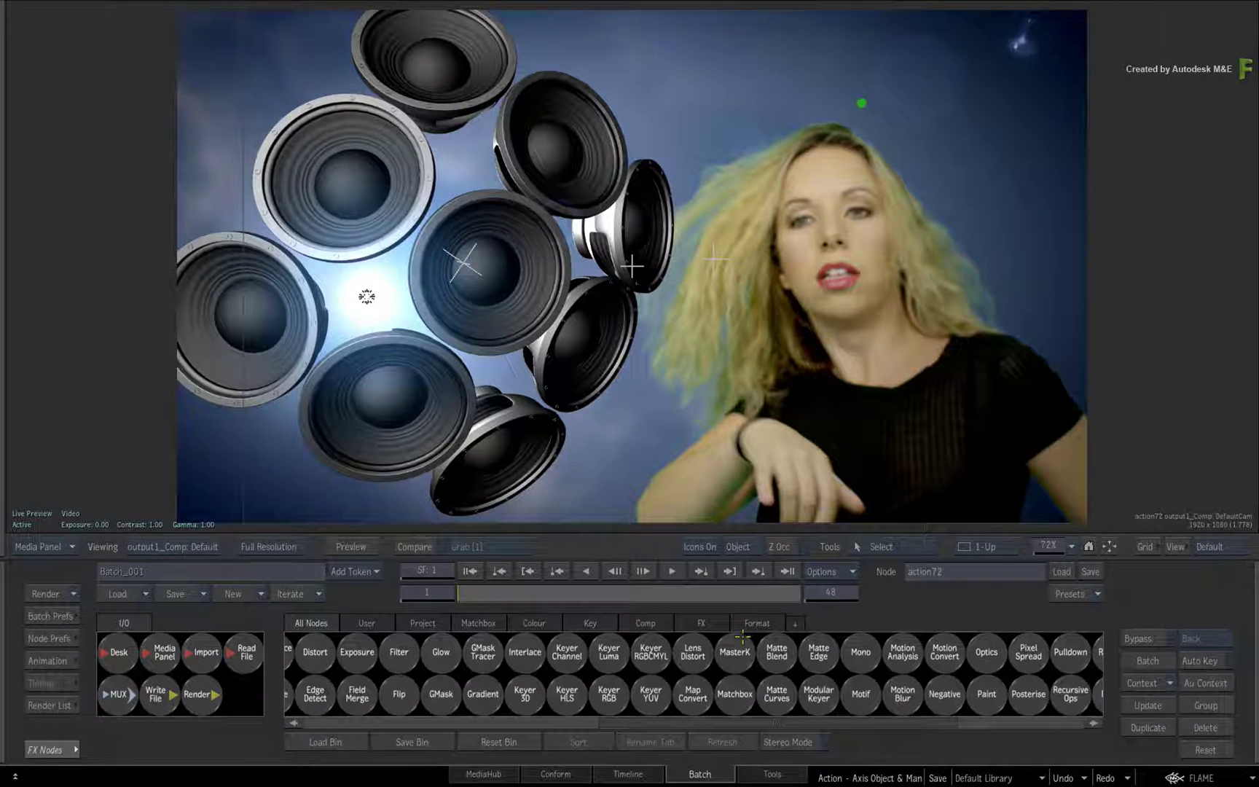
Load the Axis_in_Action batch setup from the Example1 Setups directory, replacing the current batch
key(F1)
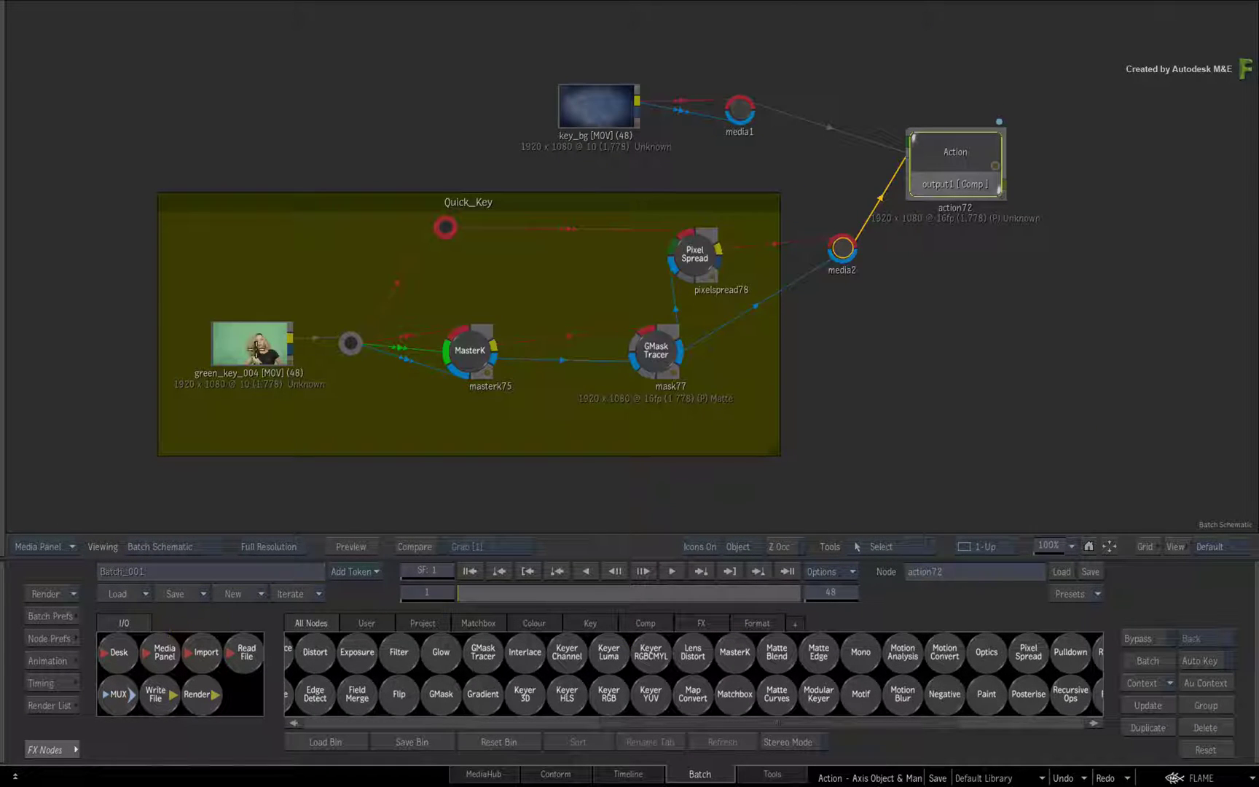
drag(254, 347, 255, 349)
drag(596, 105, 589, 107)
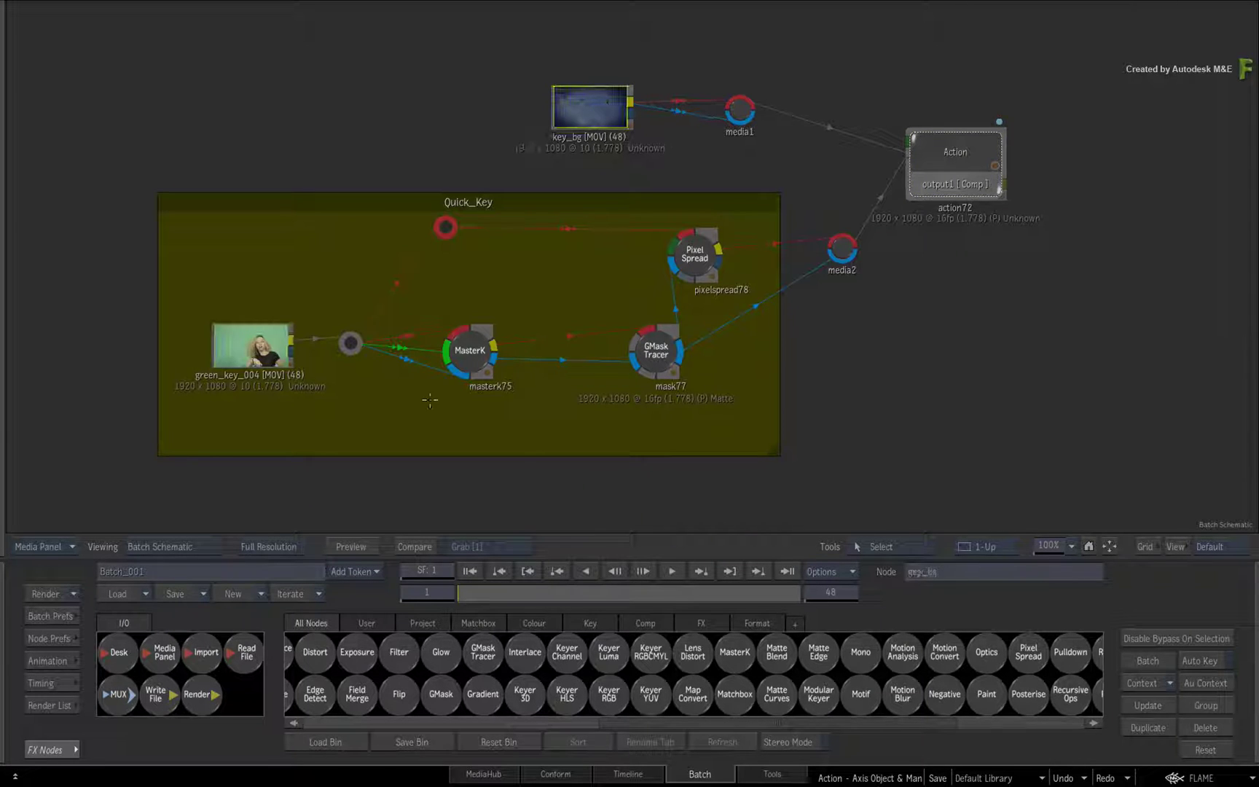
click(149, 593)
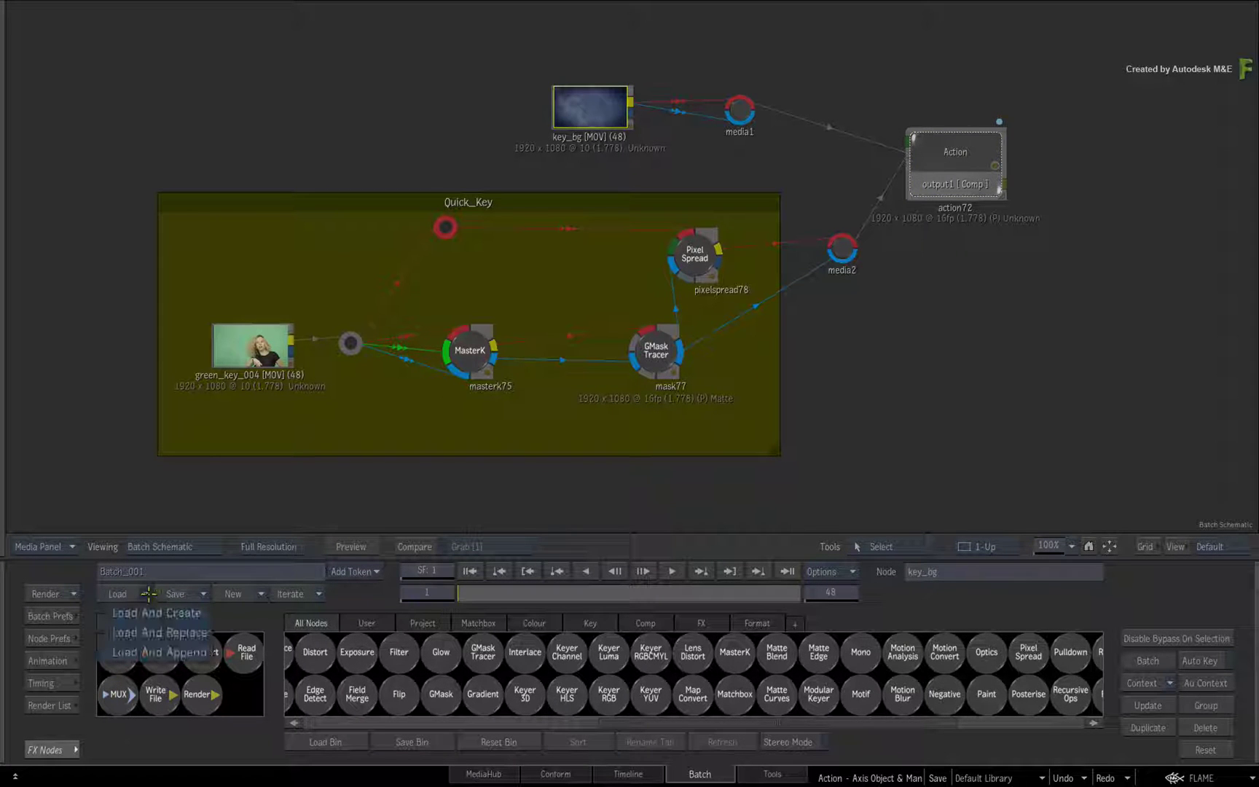
click(109, 632)
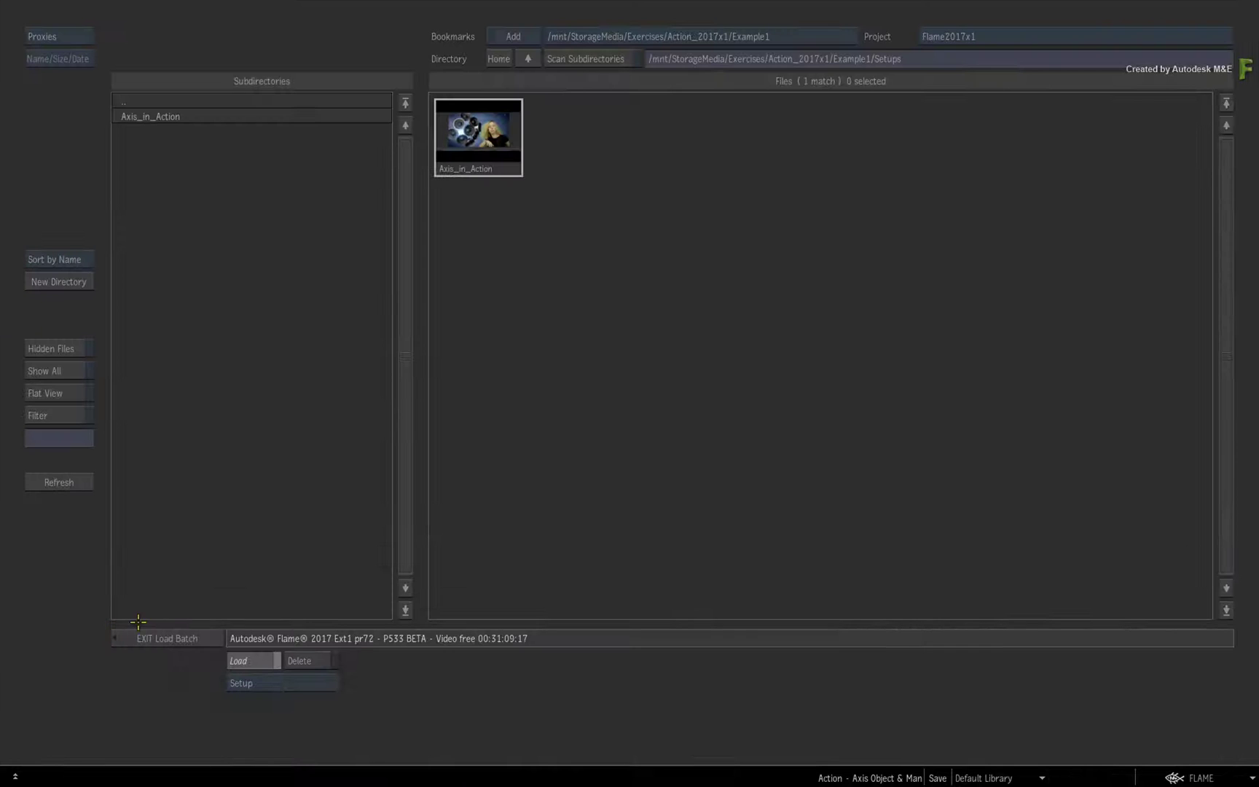
click(487, 137)
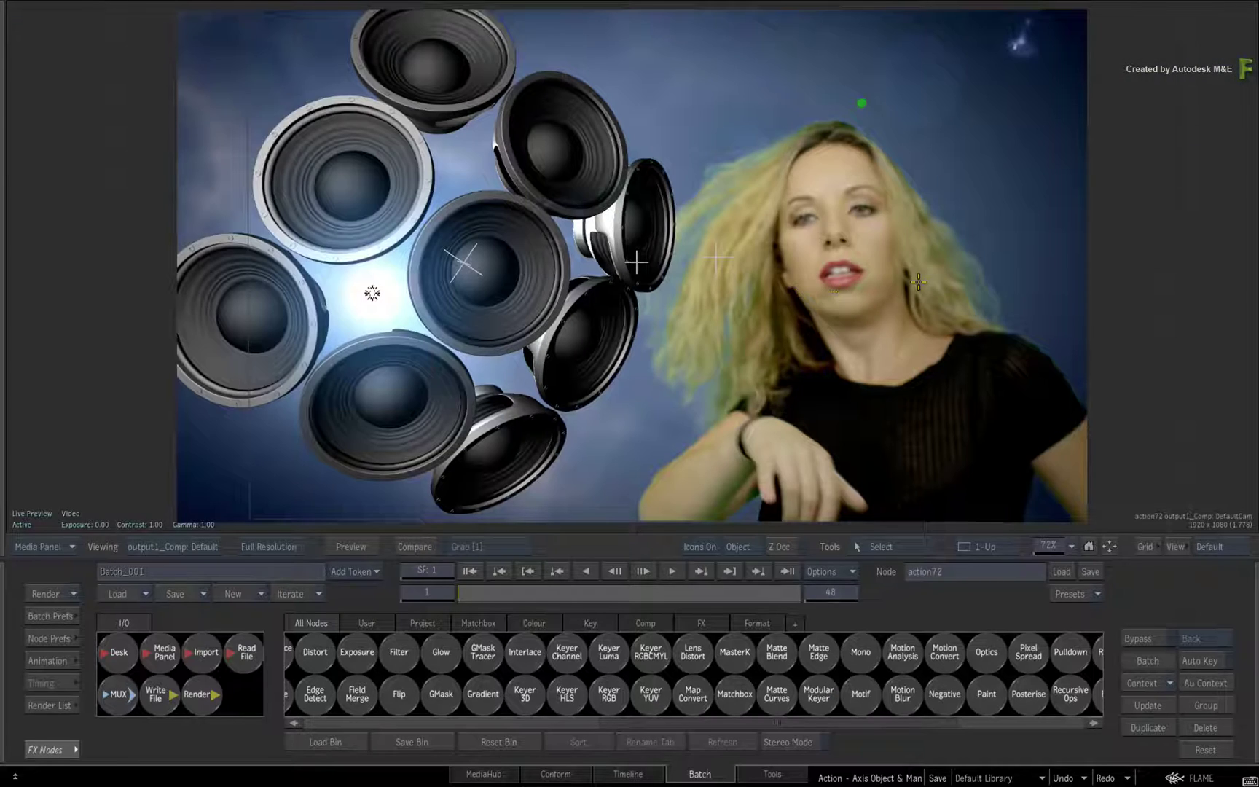
Display the Action node bin and select the axis of the keyed woman in the composite
middle_drag(922, 279, 888, 337)
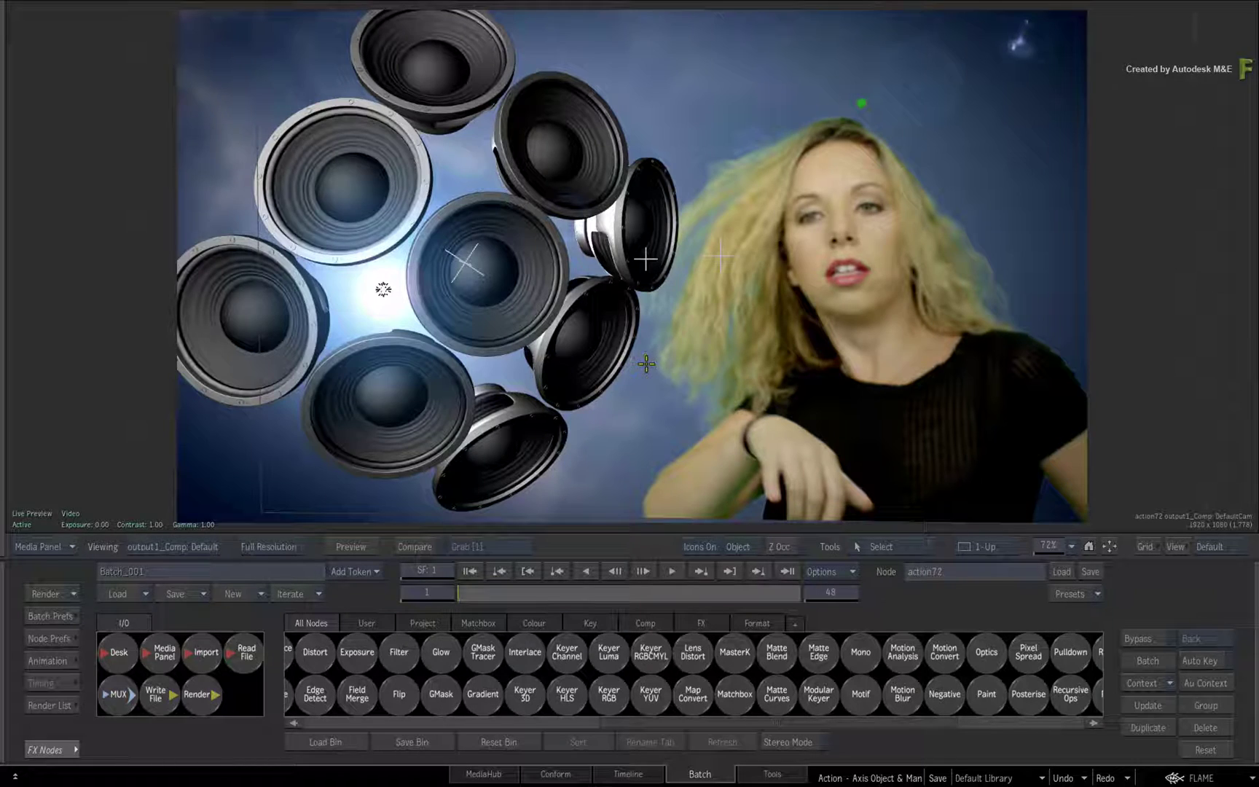
scroll(714, 384, up, 5)
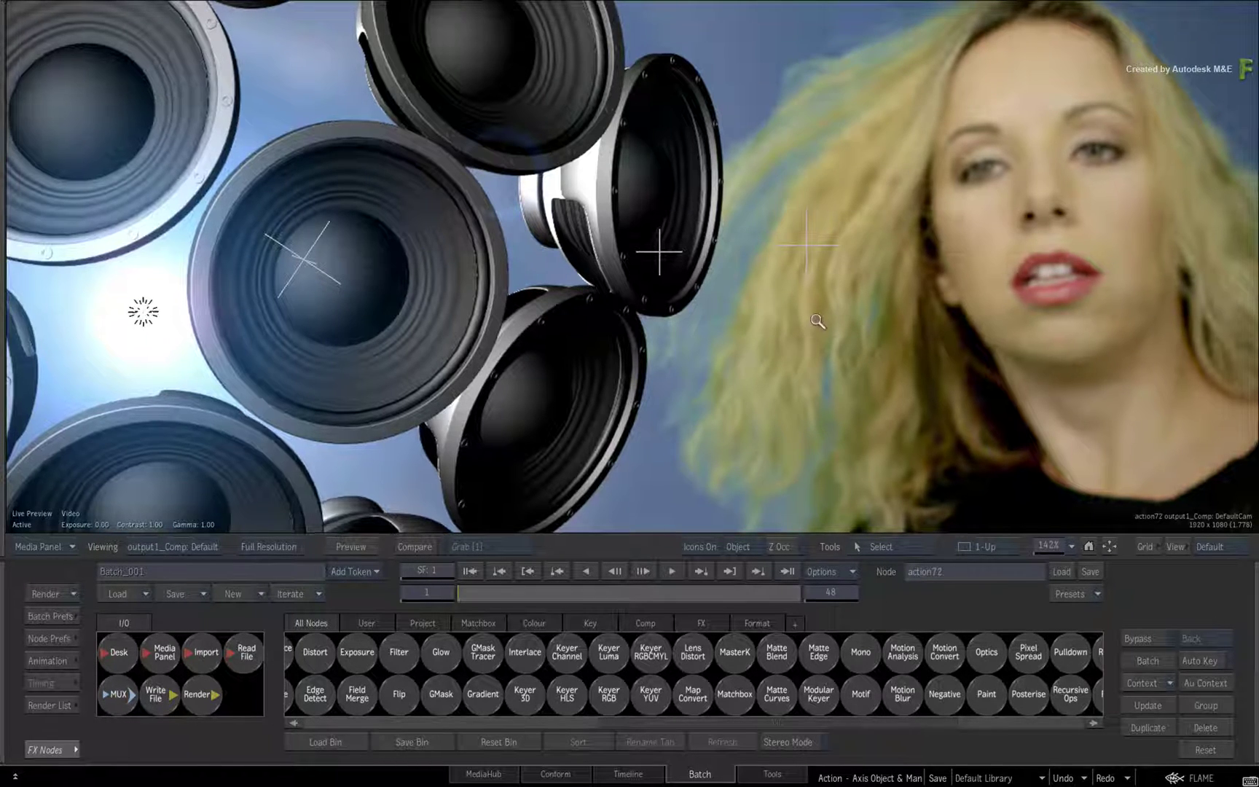
scroll(814, 318, down, 4)
middle_drag(739, 310, 628, 216)
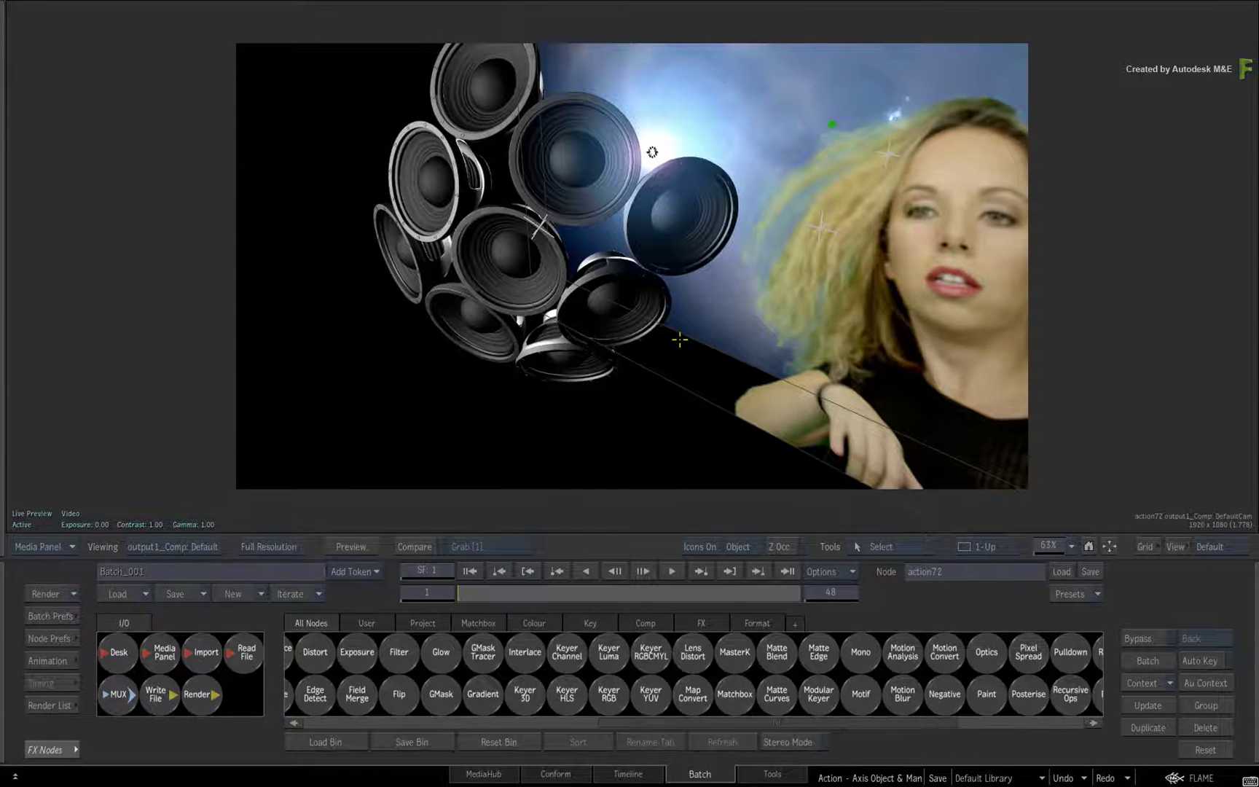
middle_drag(687, 340, 739, 339)
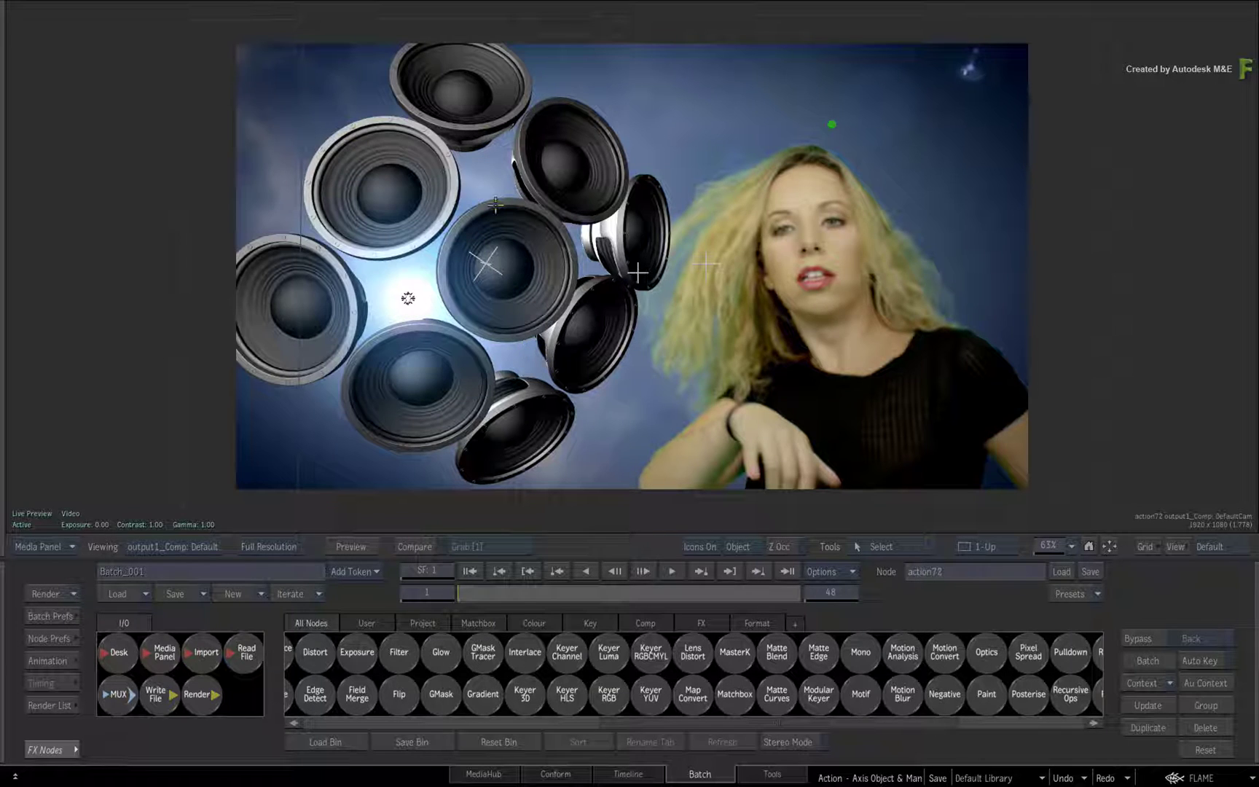
click(51, 748)
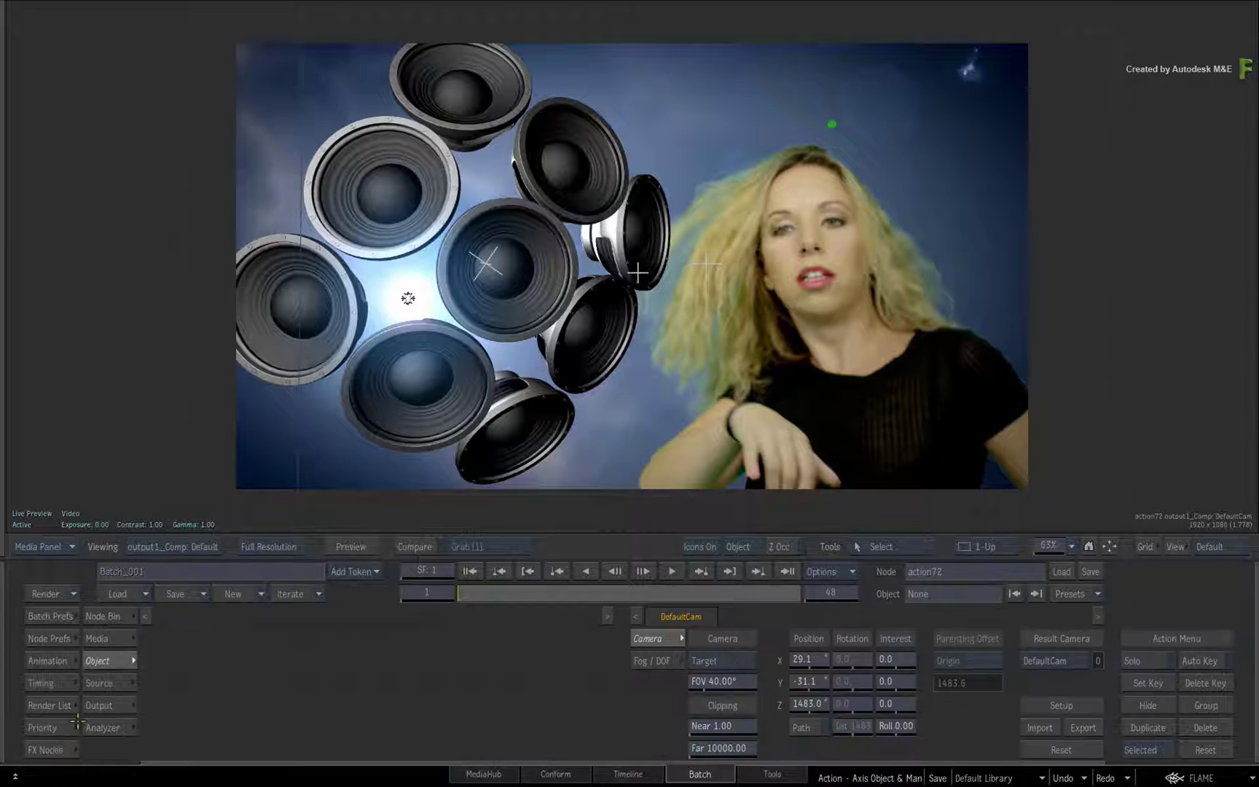
click(109, 616)
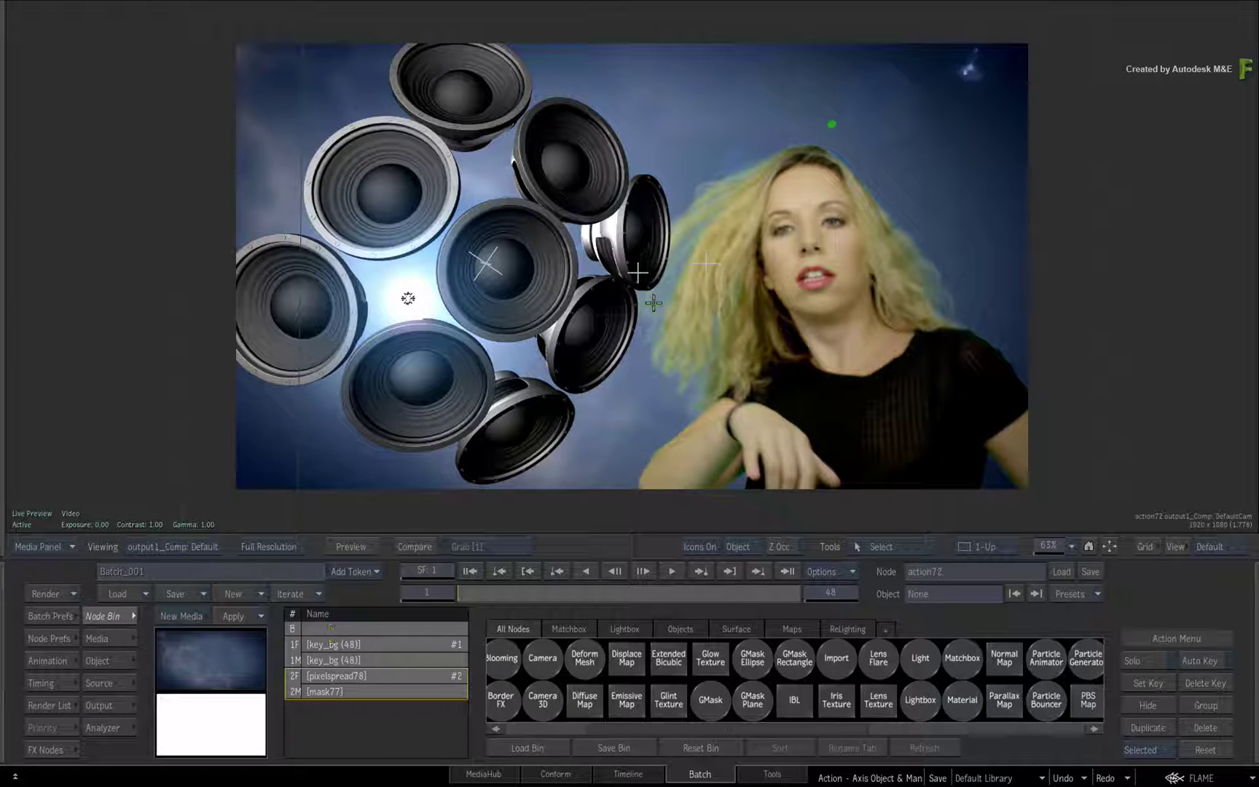
click(707, 262)
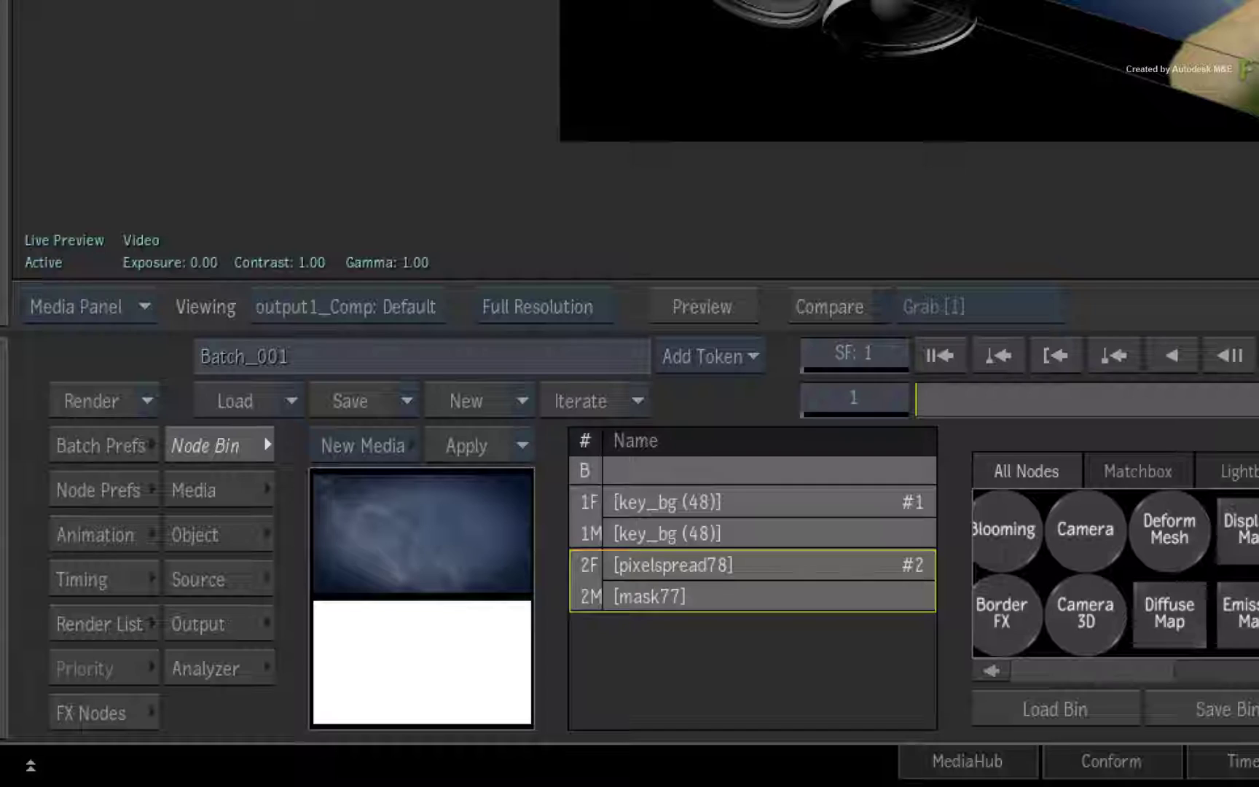
Try an Axis Scale of 0% in the Action display preferences and enlarge the axis icons again
click(115, 483)
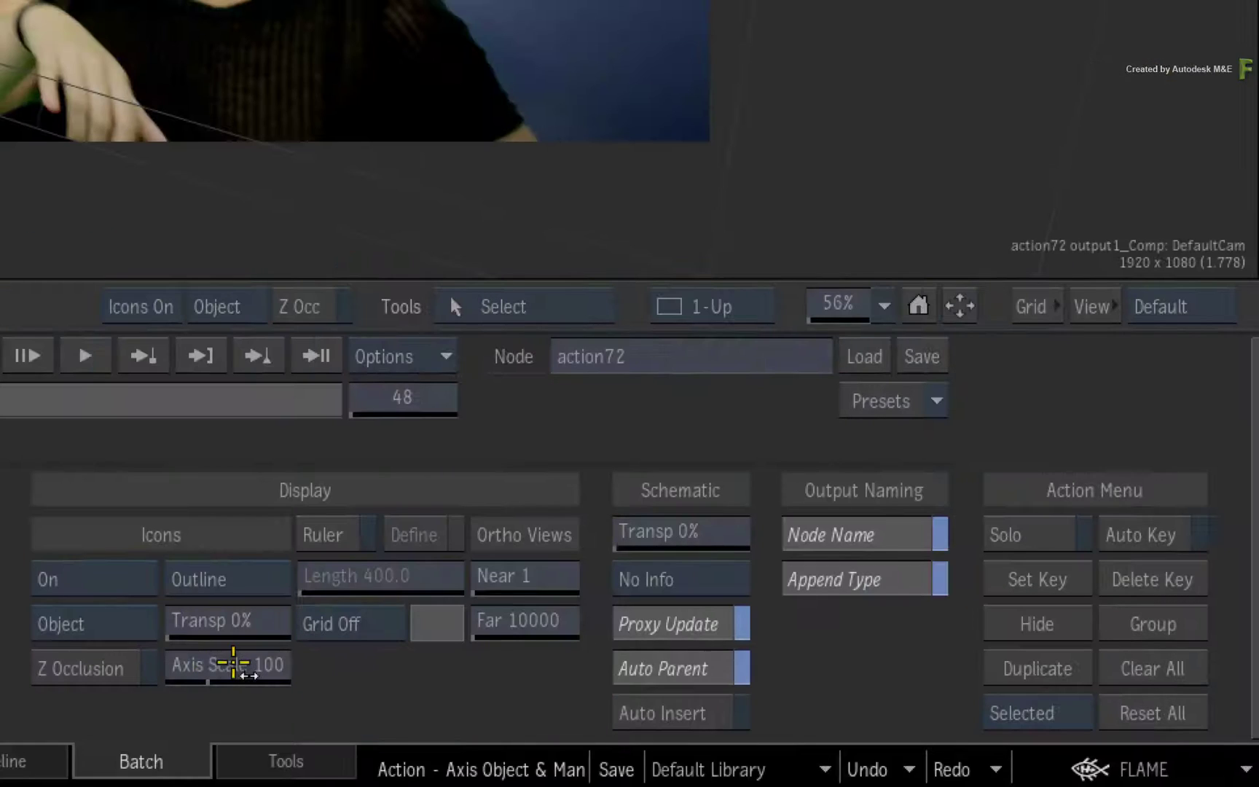
drag(244, 666, 326, 643)
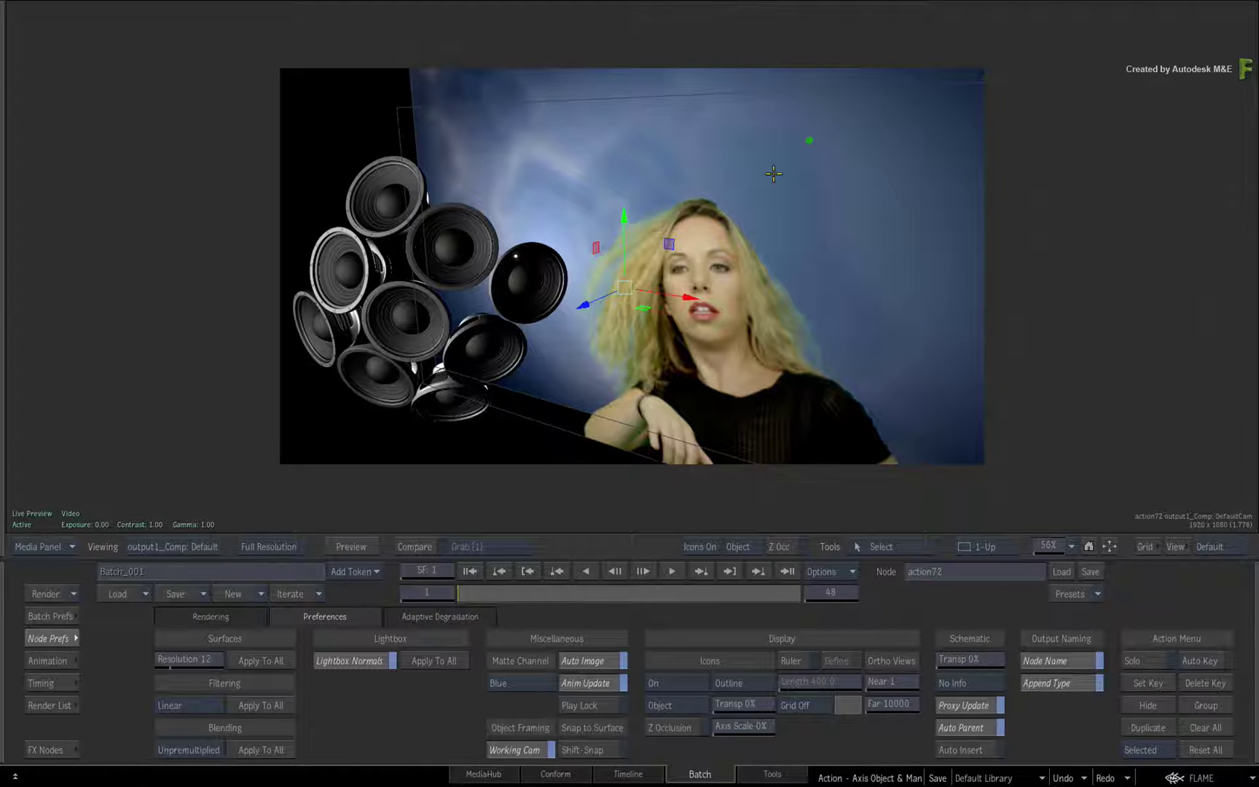
scroll(652, 364, up, 5)
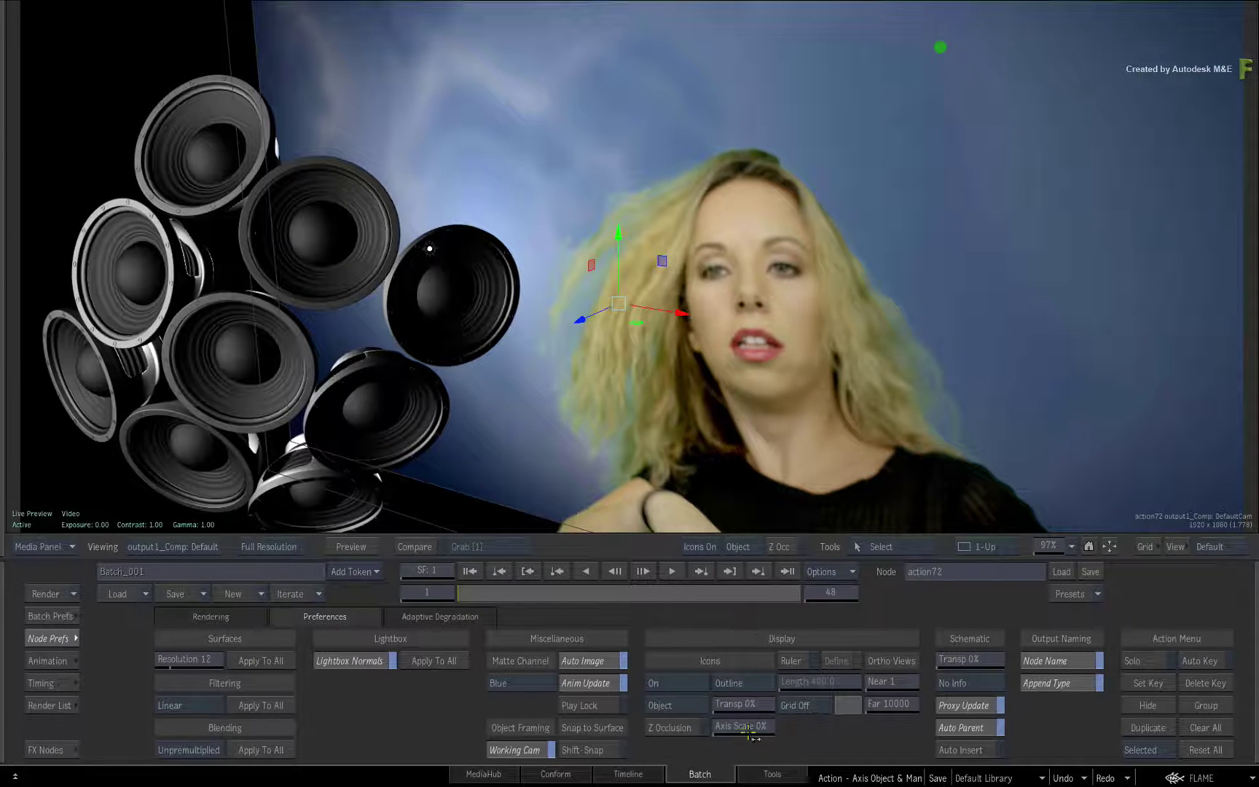
drag(747, 726, 749, 728)
click(49, 639)
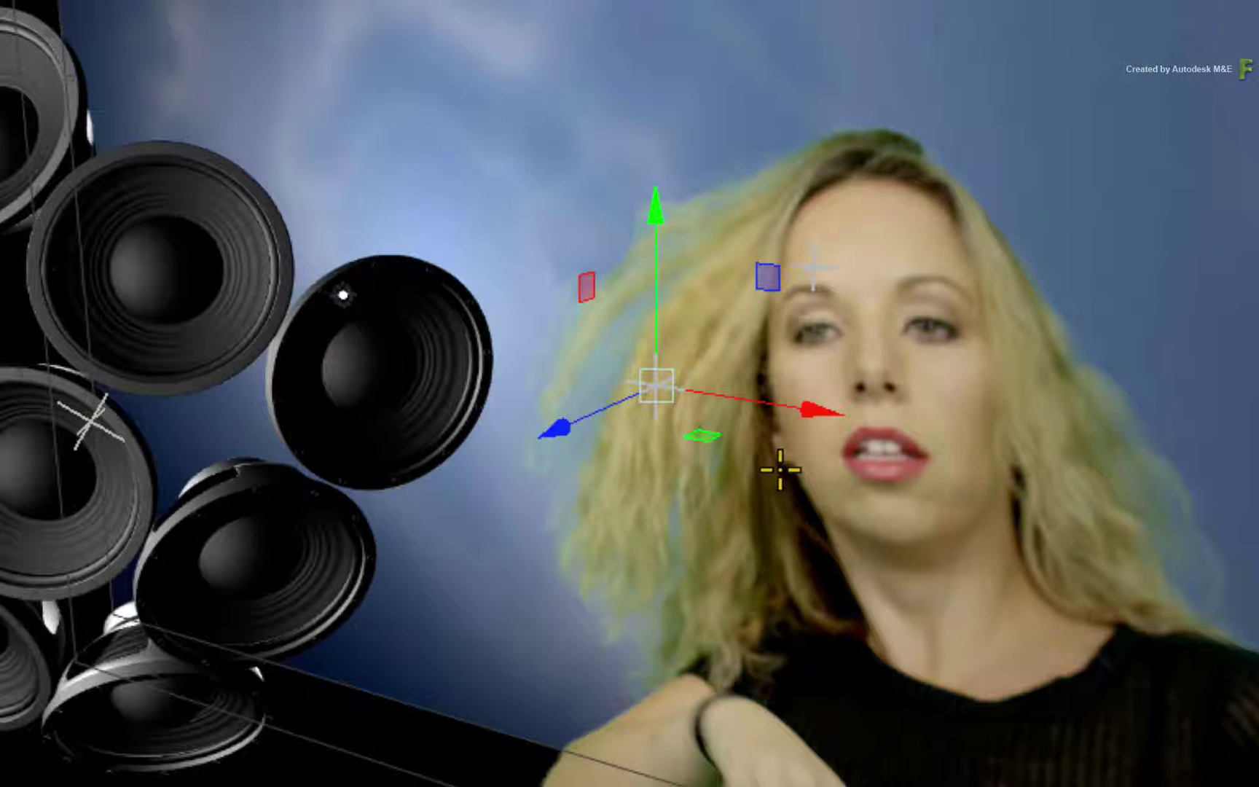
Switch the manipulator of the woman's axis to Rotate mode and on to Scale mode
mouse_move(658, 539)
ctrl+shift+mouse_down()
mouse_move(734, 551)
mouse_move(860, 523)
mouse_move(655, 556)
mouse_move(655, 525)
mouse_move(679, 543)
ctrl+shift+mouse_up()
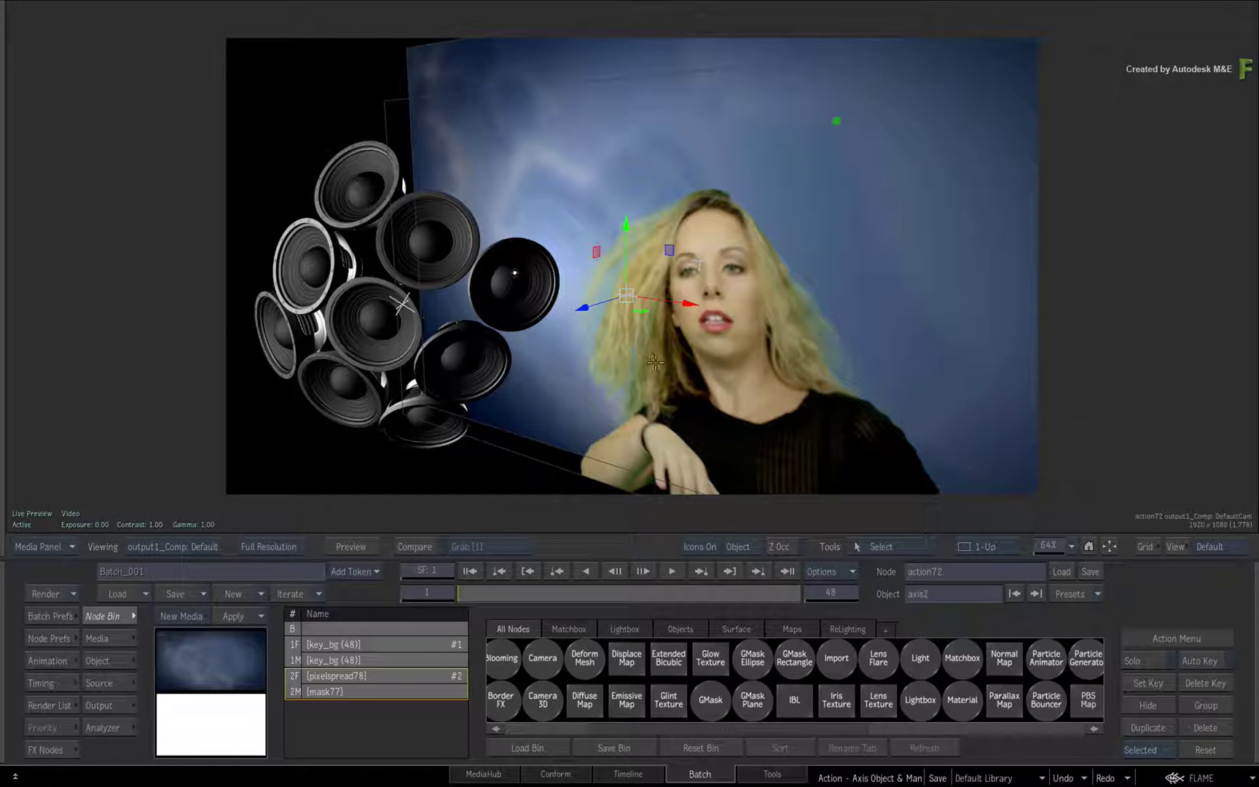
click(916, 539)
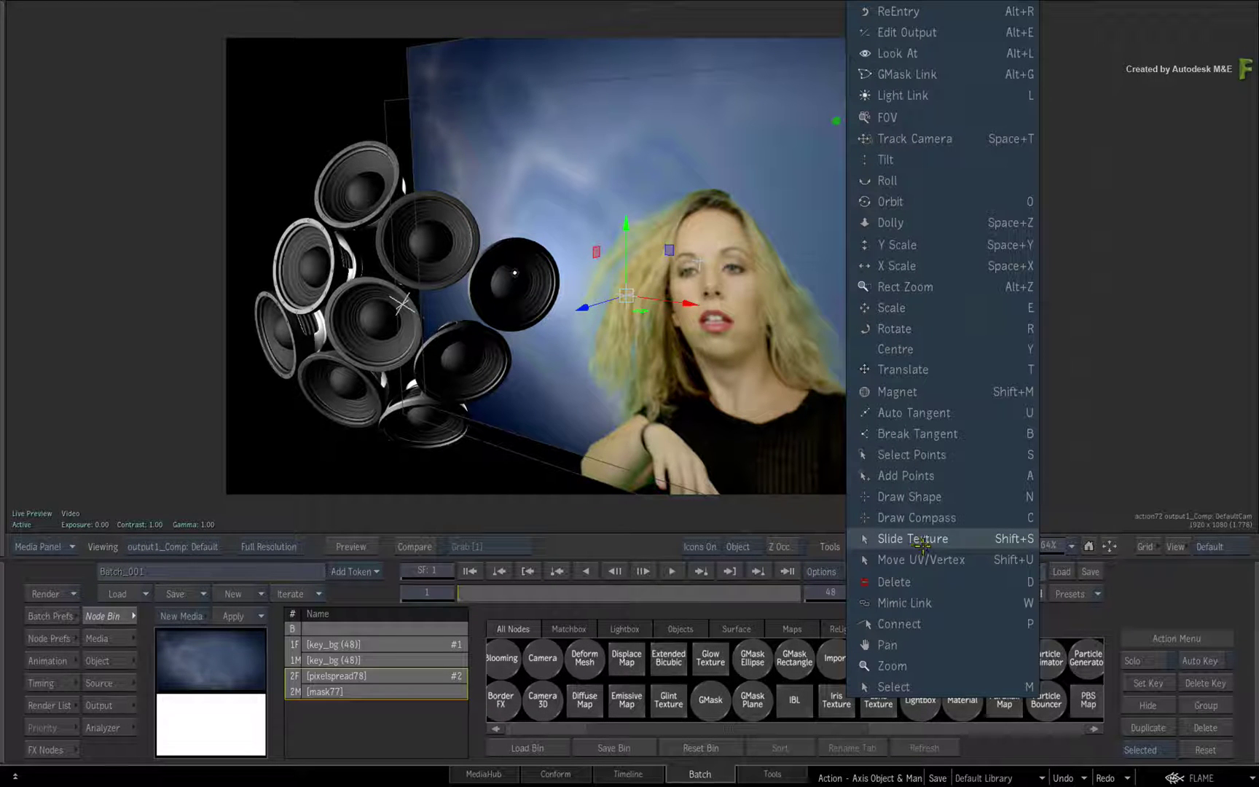
key(r)
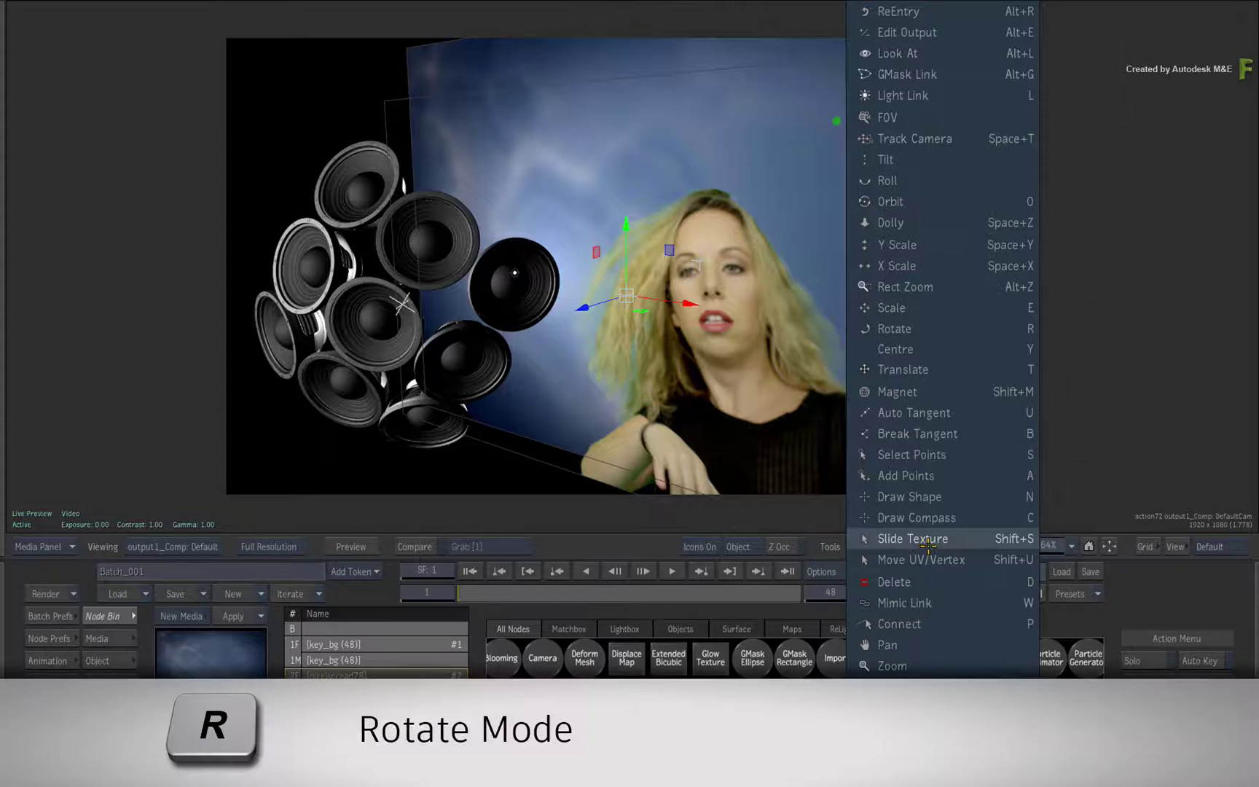
click(981, 330)
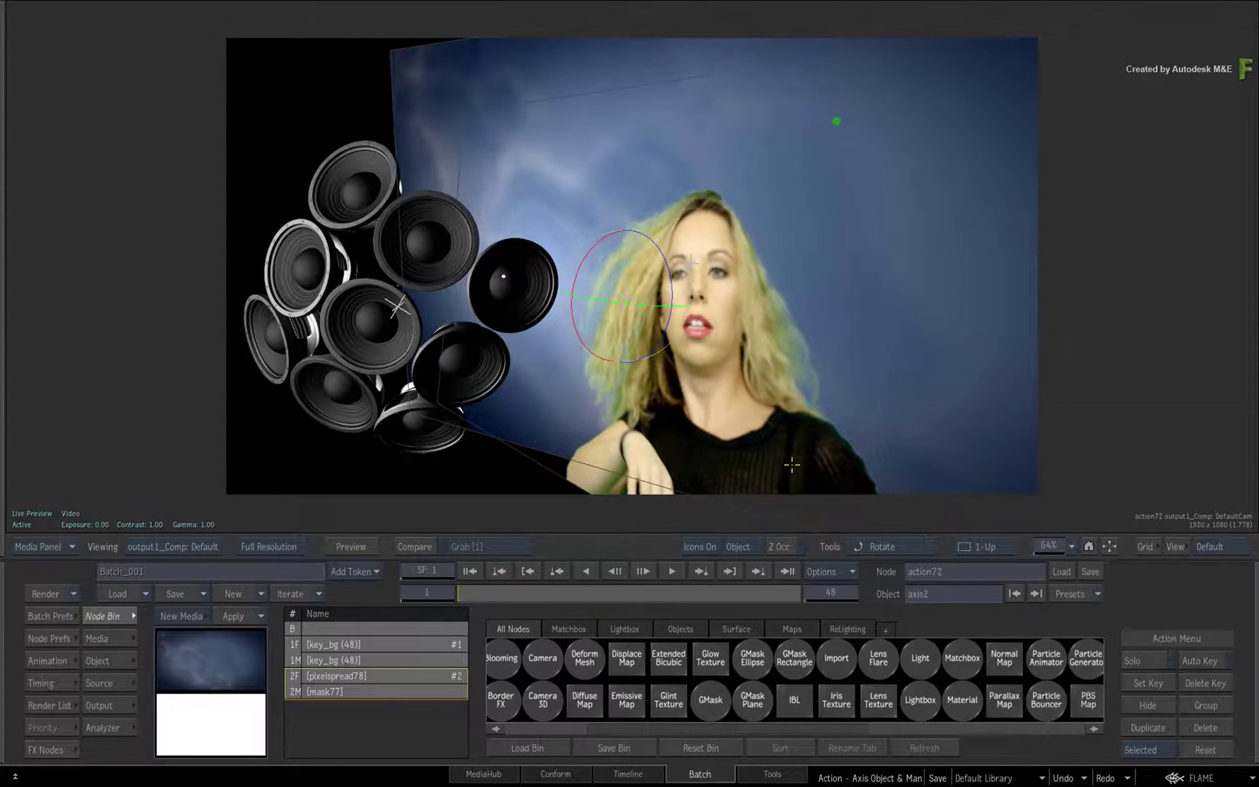
click(906, 543)
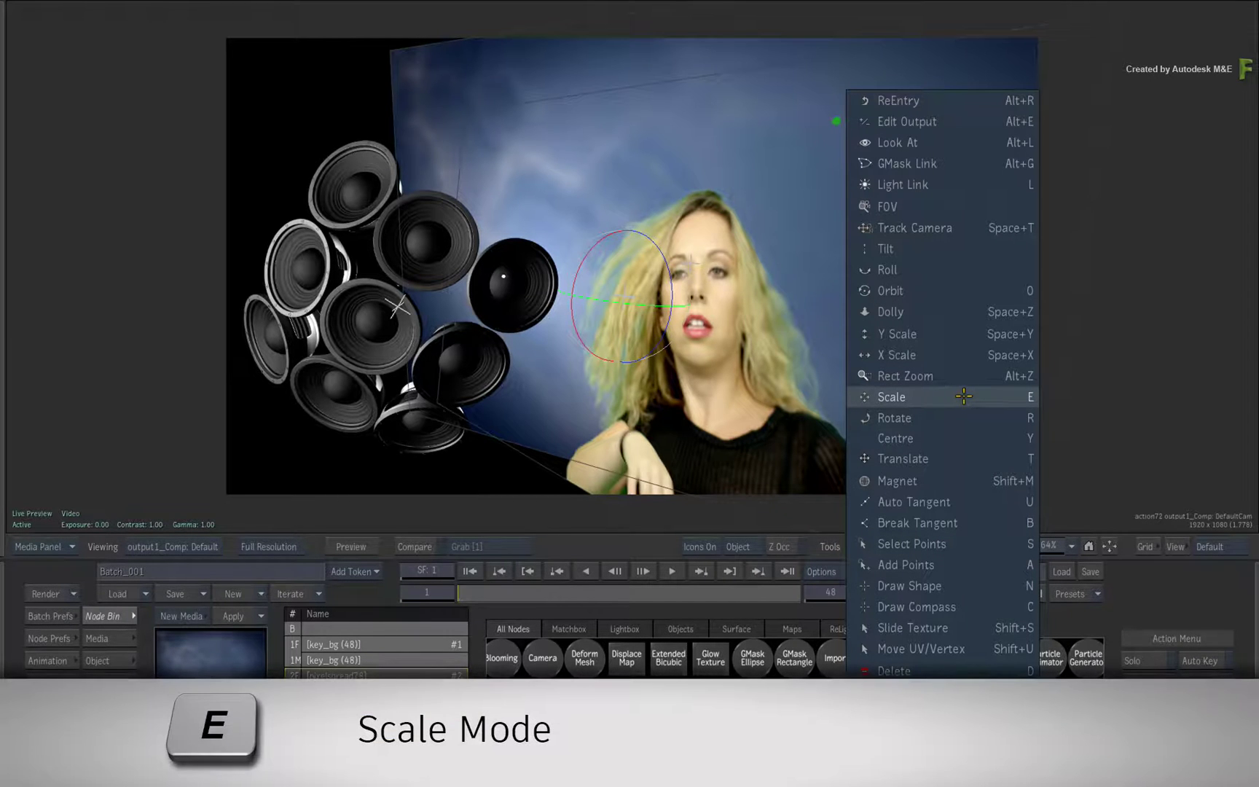
click(963, 396)
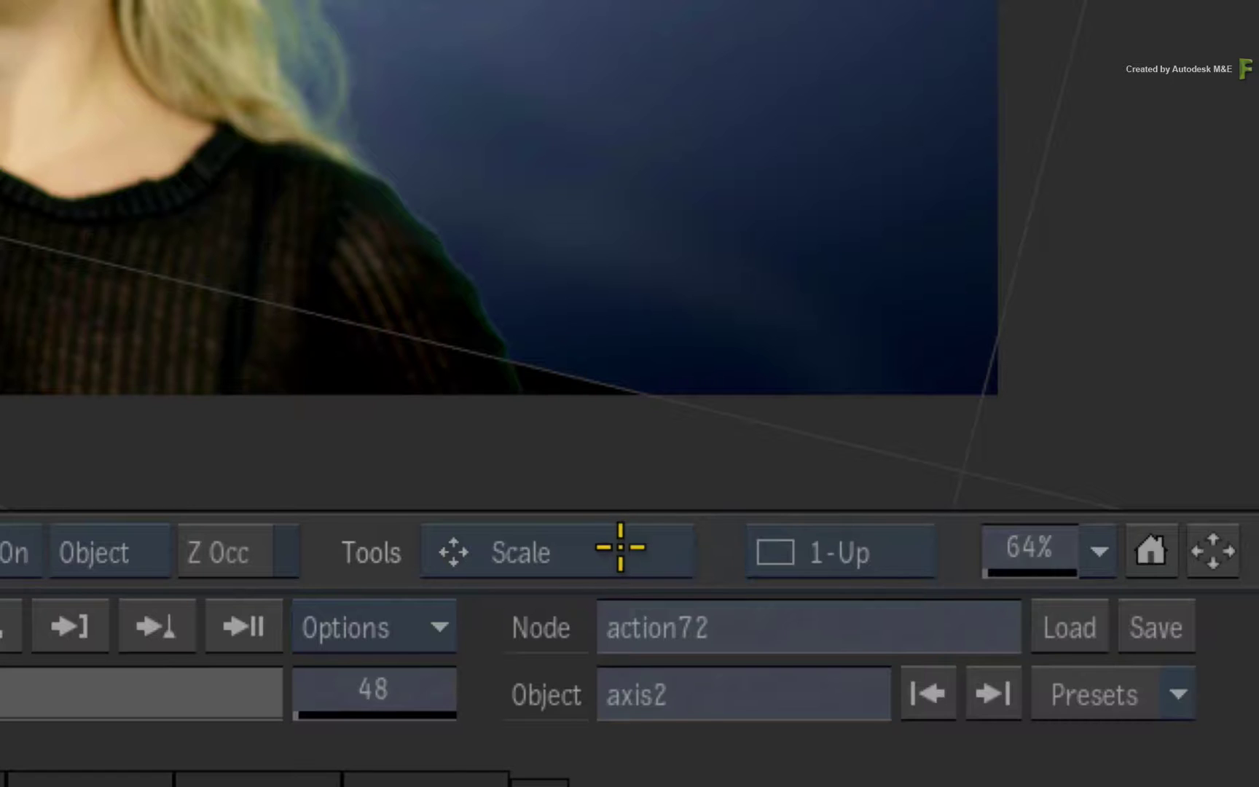
Switch the manipulator of the woman's axis to Centre mode and on to Translate mode
click(620, 546)
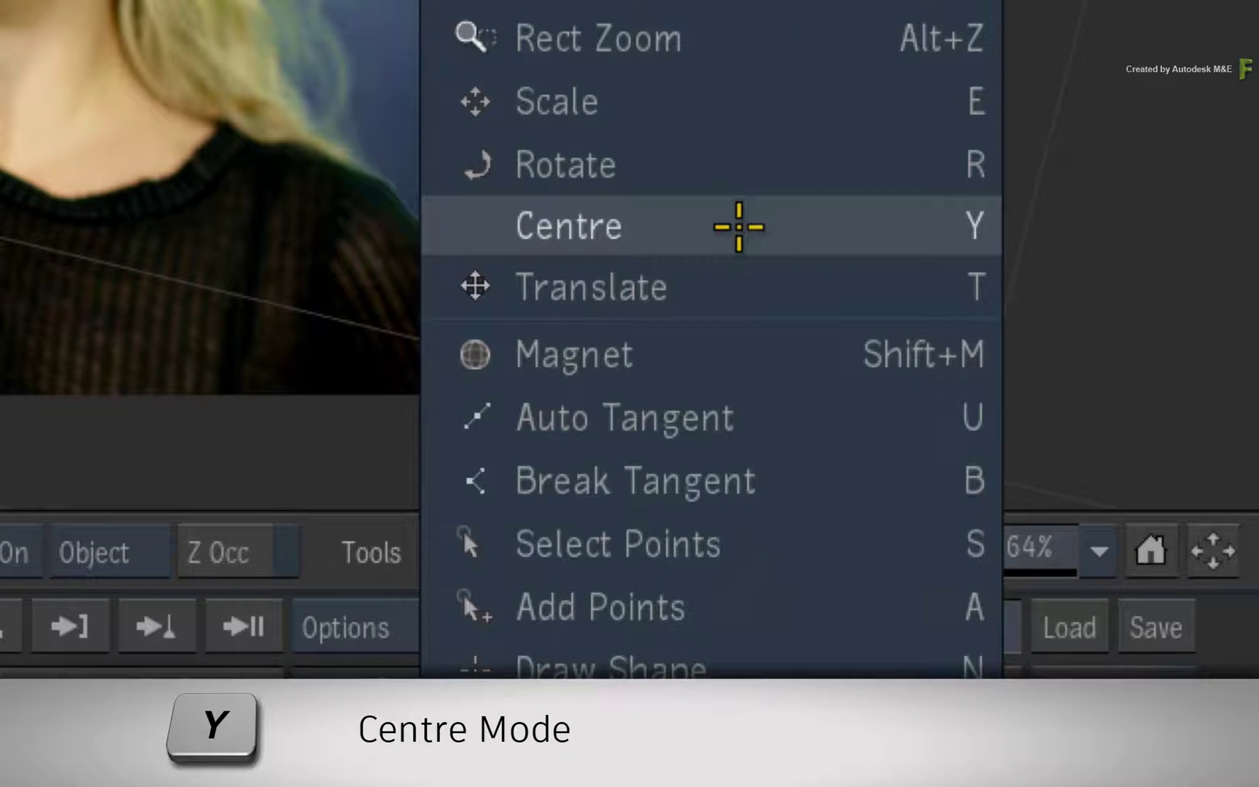
click(740, 224)
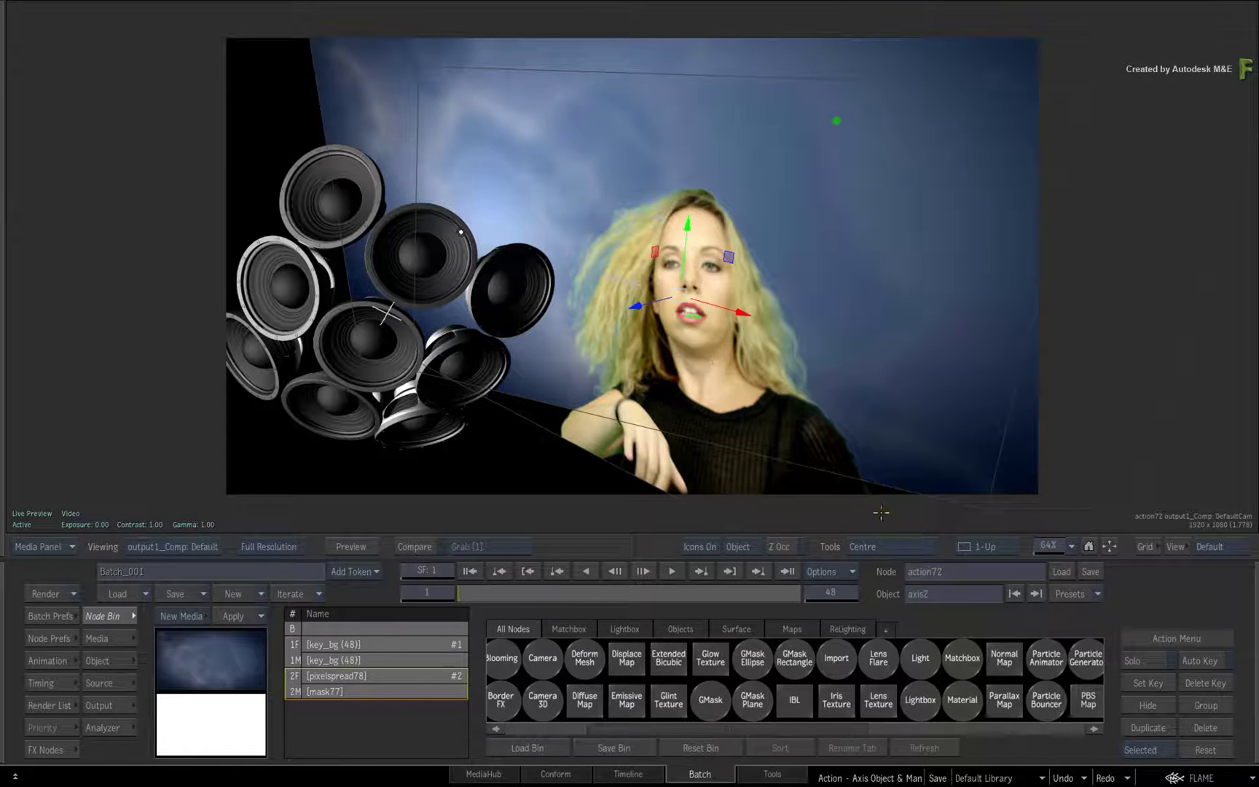
right_click(922, 544)
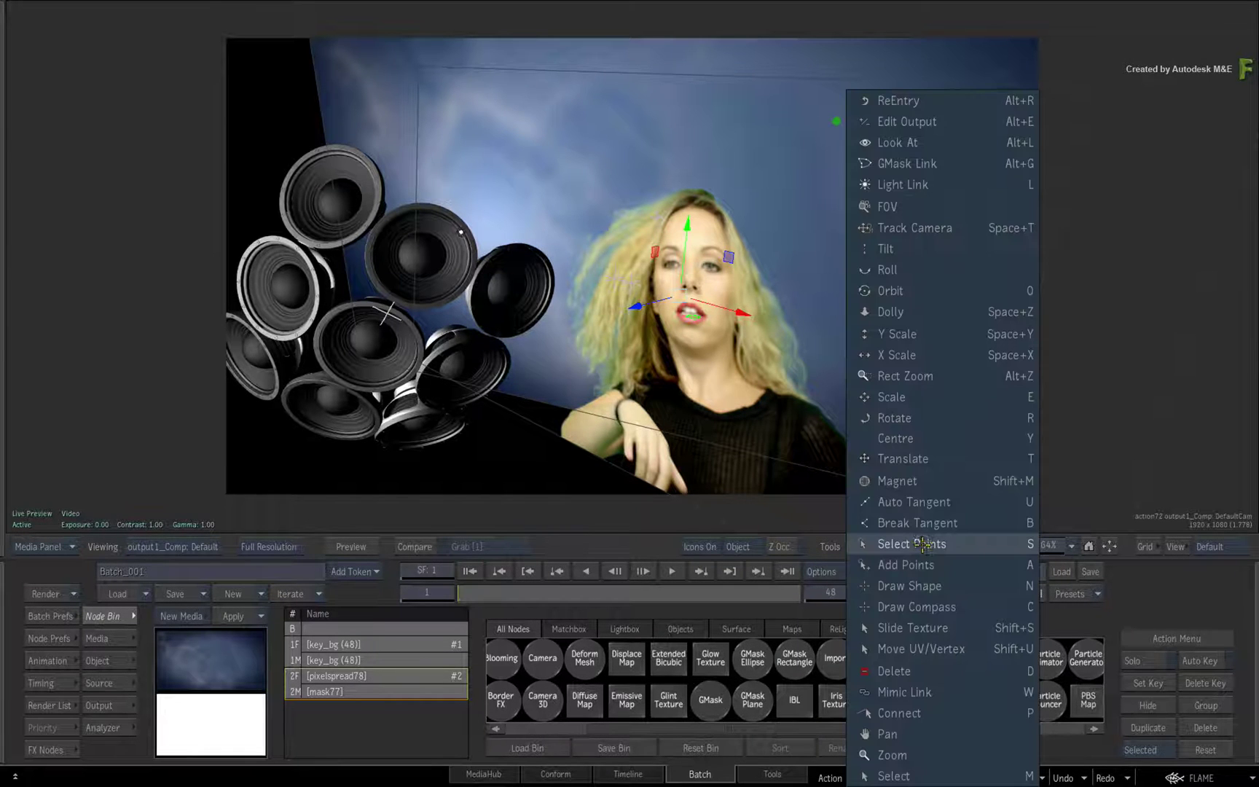
click(951, 458)
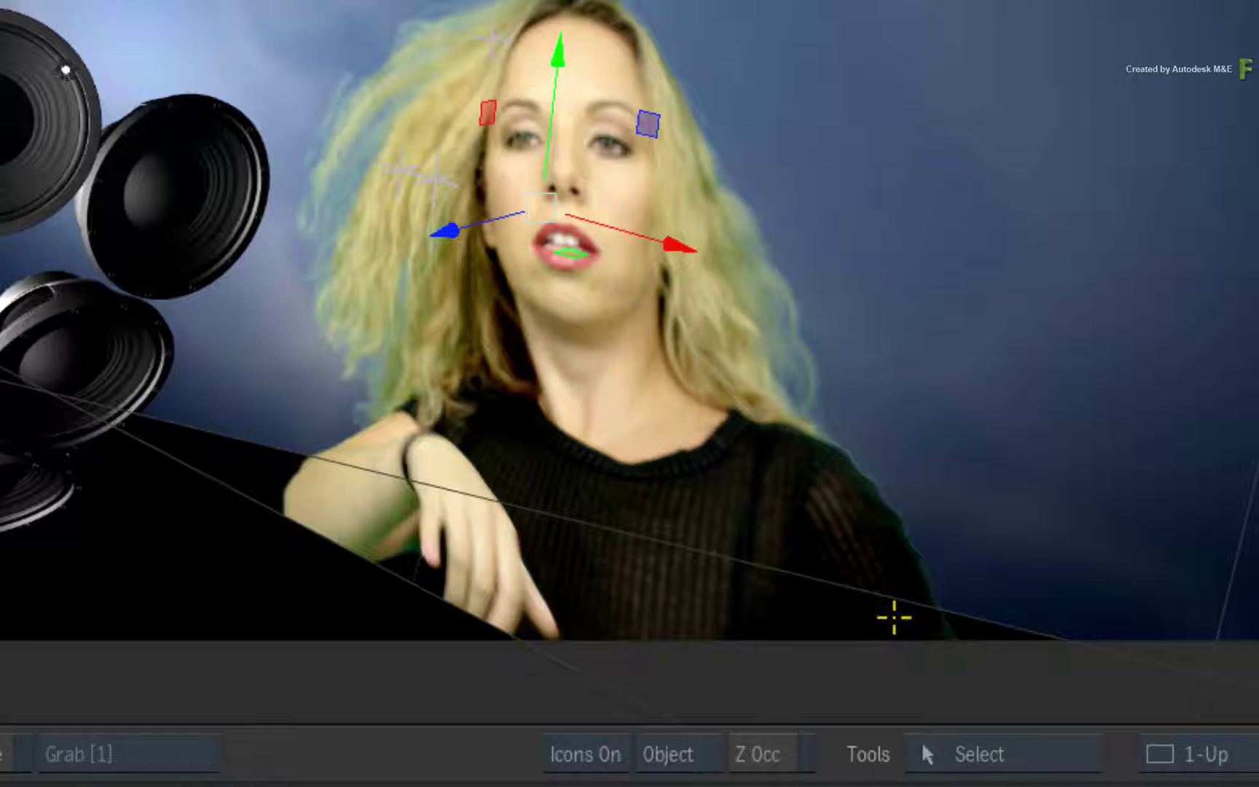
Alternate the axis manipulator between temporary Scale and Rotate modes, returning to Select mode
key(s)
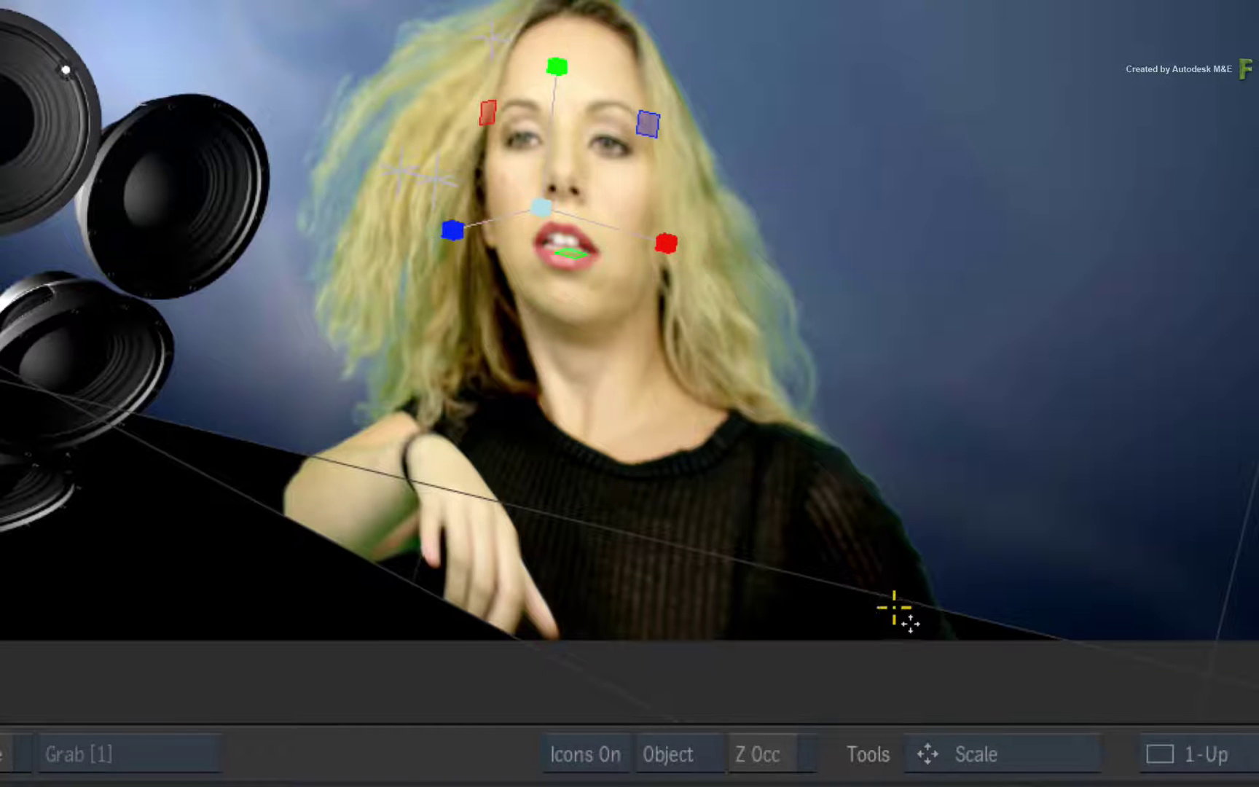
key(q)
key(e)
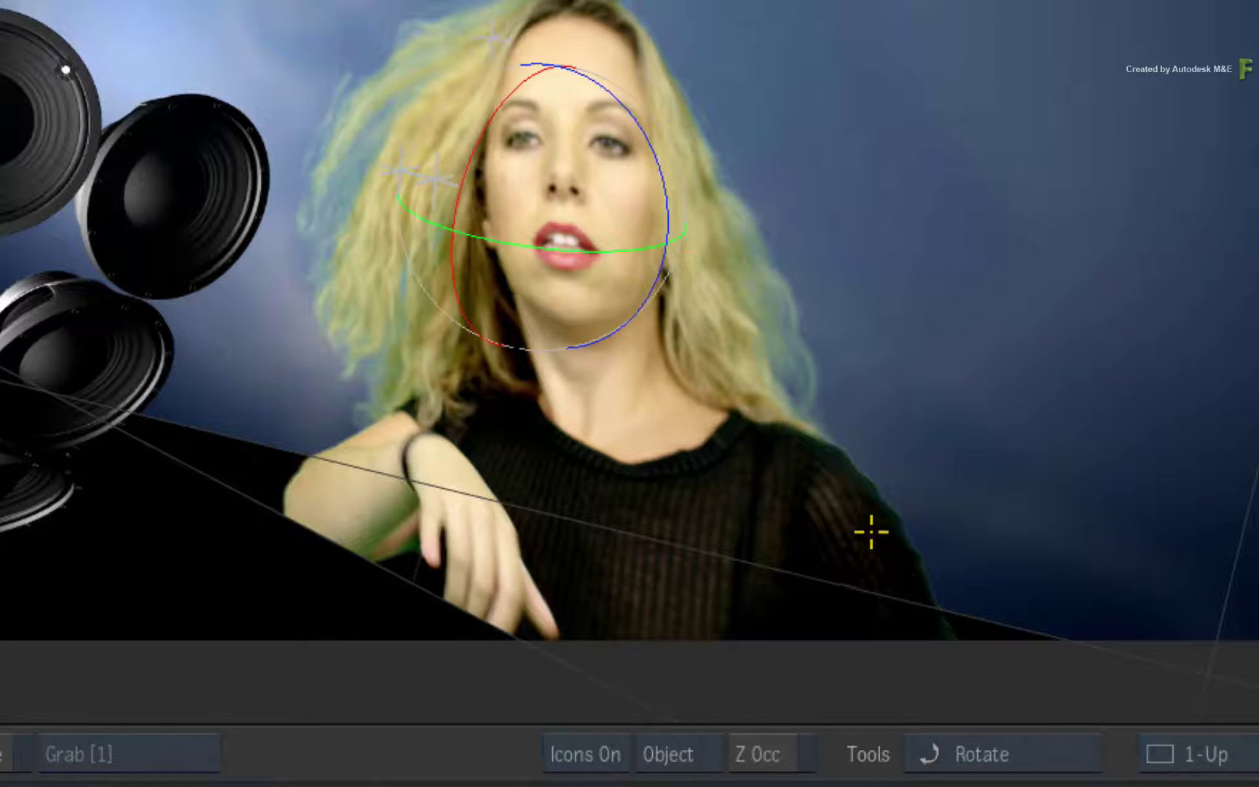
key(q)
key(e)
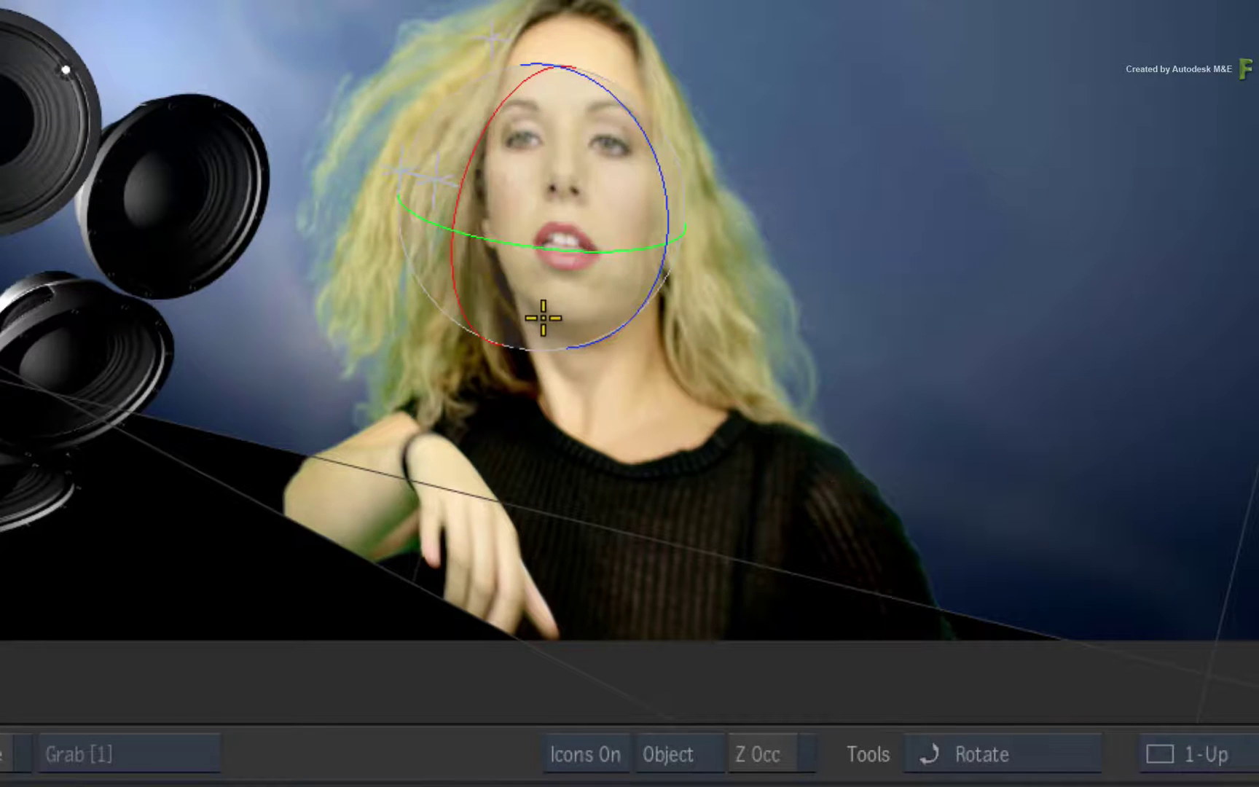
key(q)
key(e)
key(q)
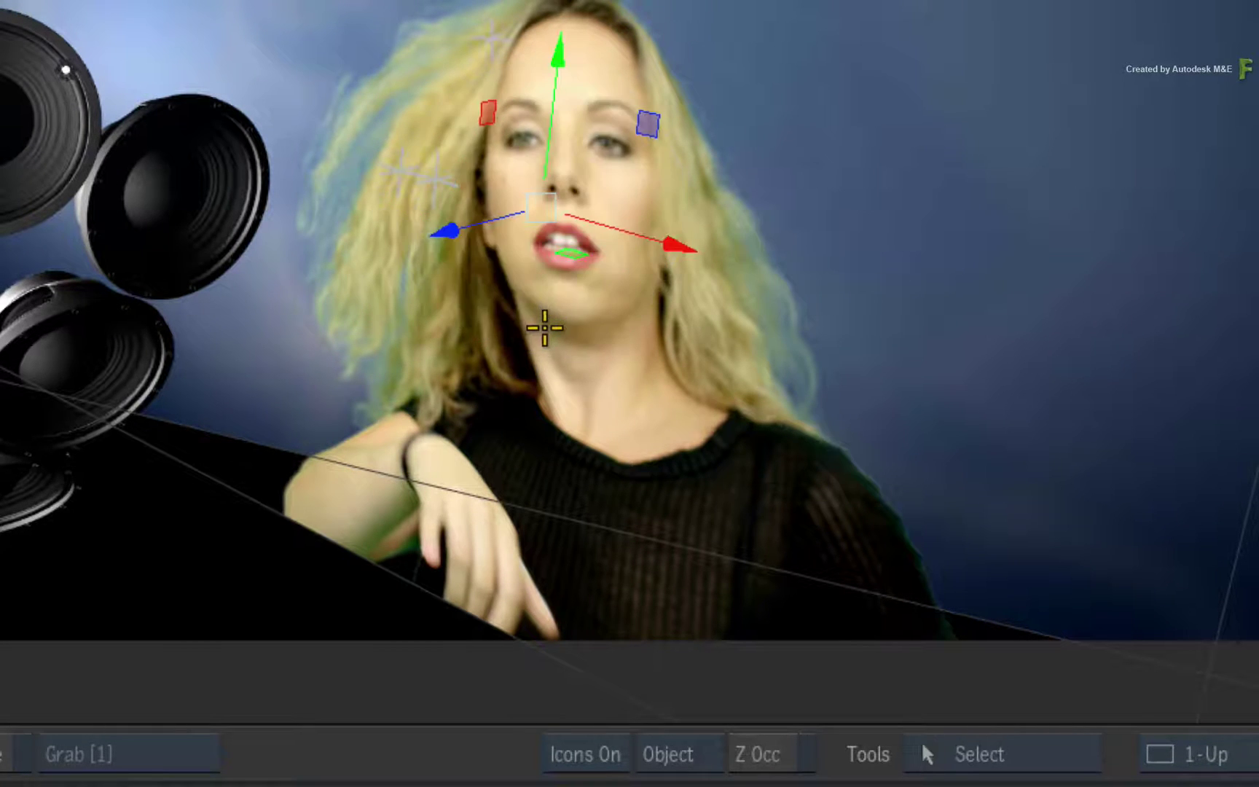
key(e)
key(q)
key(e)
key(q)
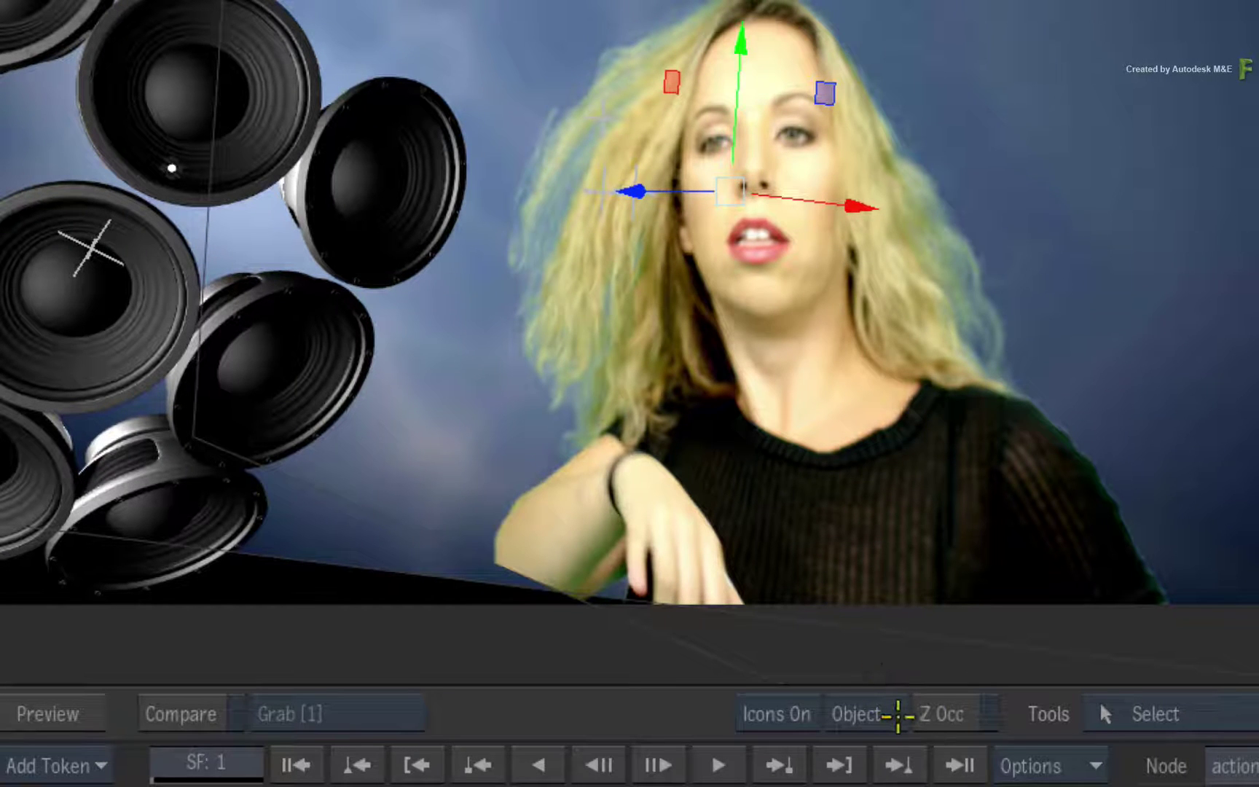
Try the Object orientation for the axis manipulator and set it to World
click(899, 716)
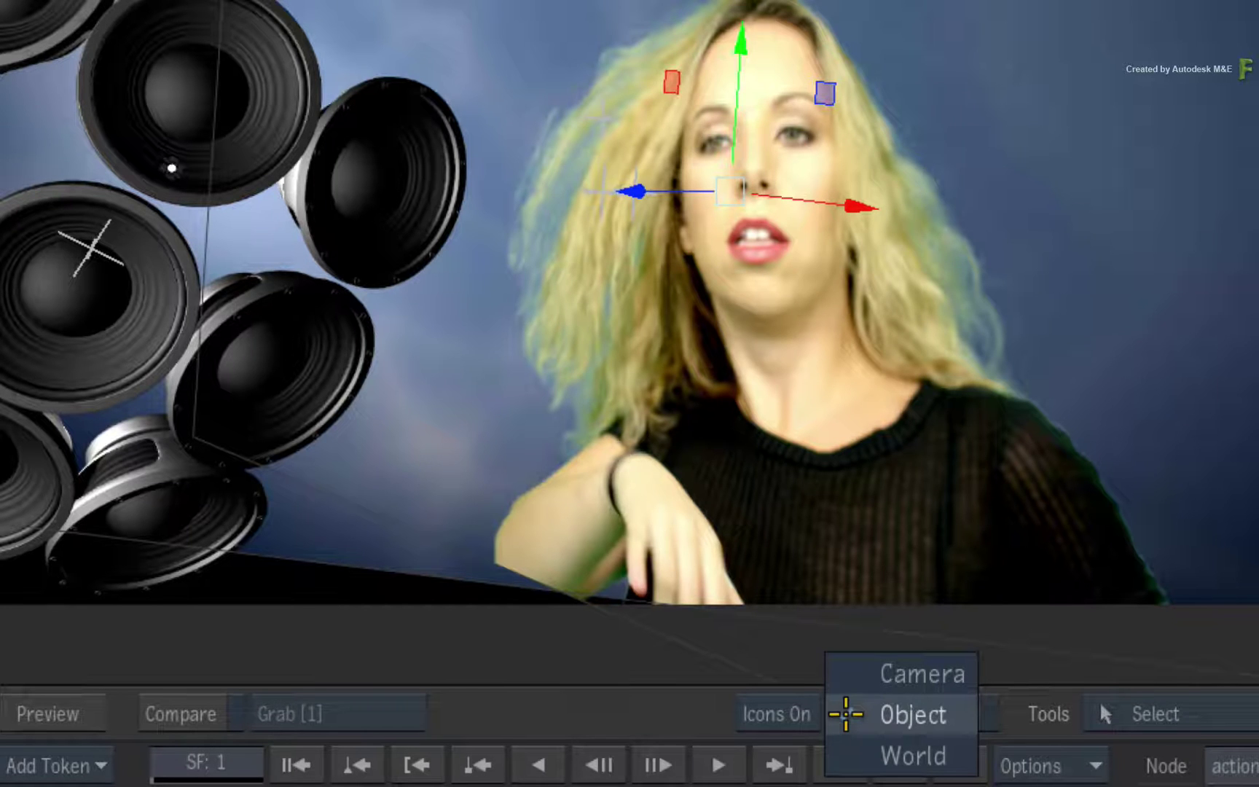
click(846, 712)
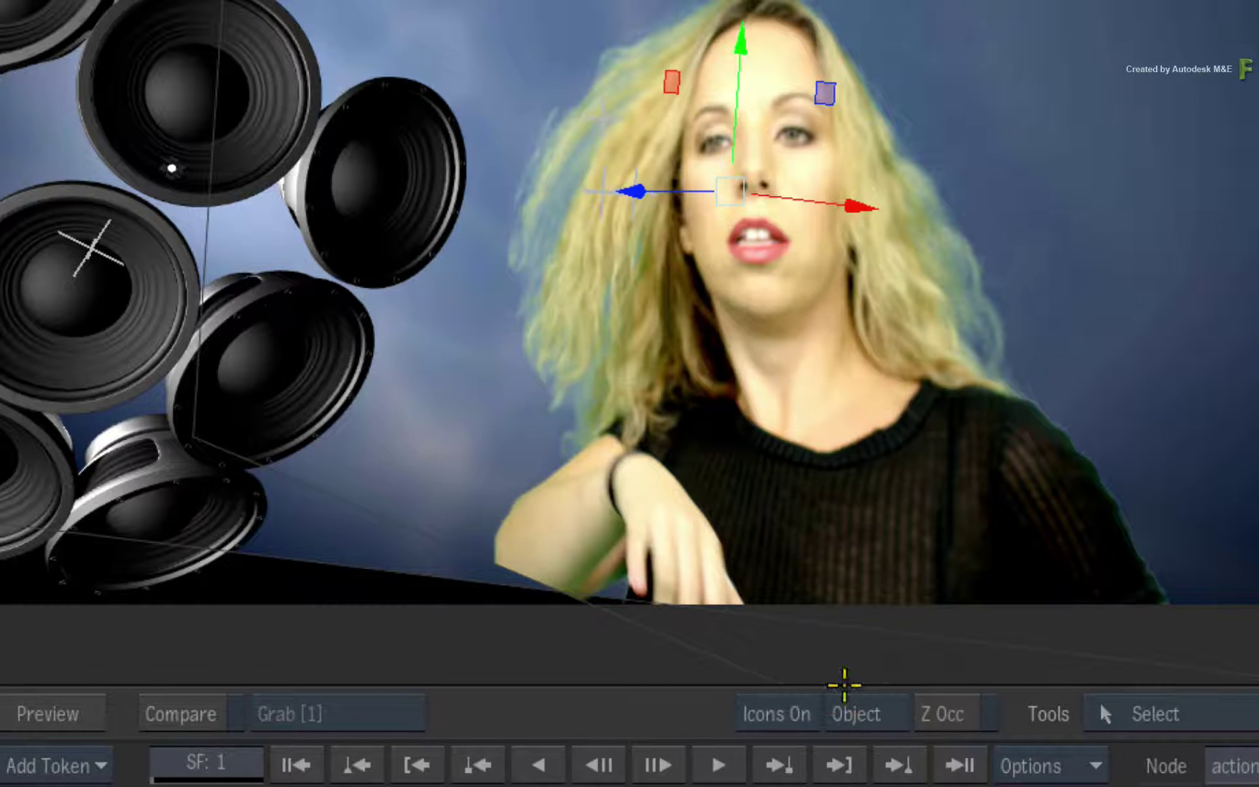
middle_drag(842, 343, 814, 360)
click(861, 713)
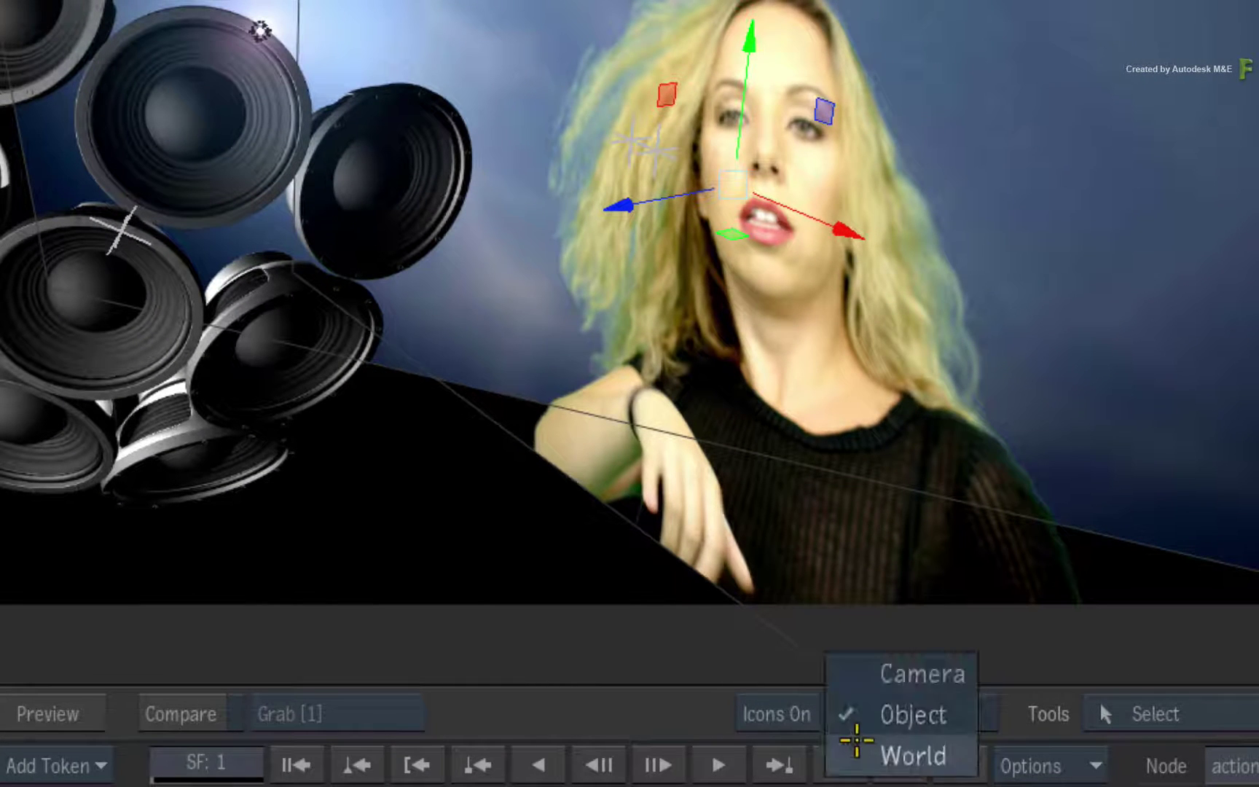
click(851, 749)
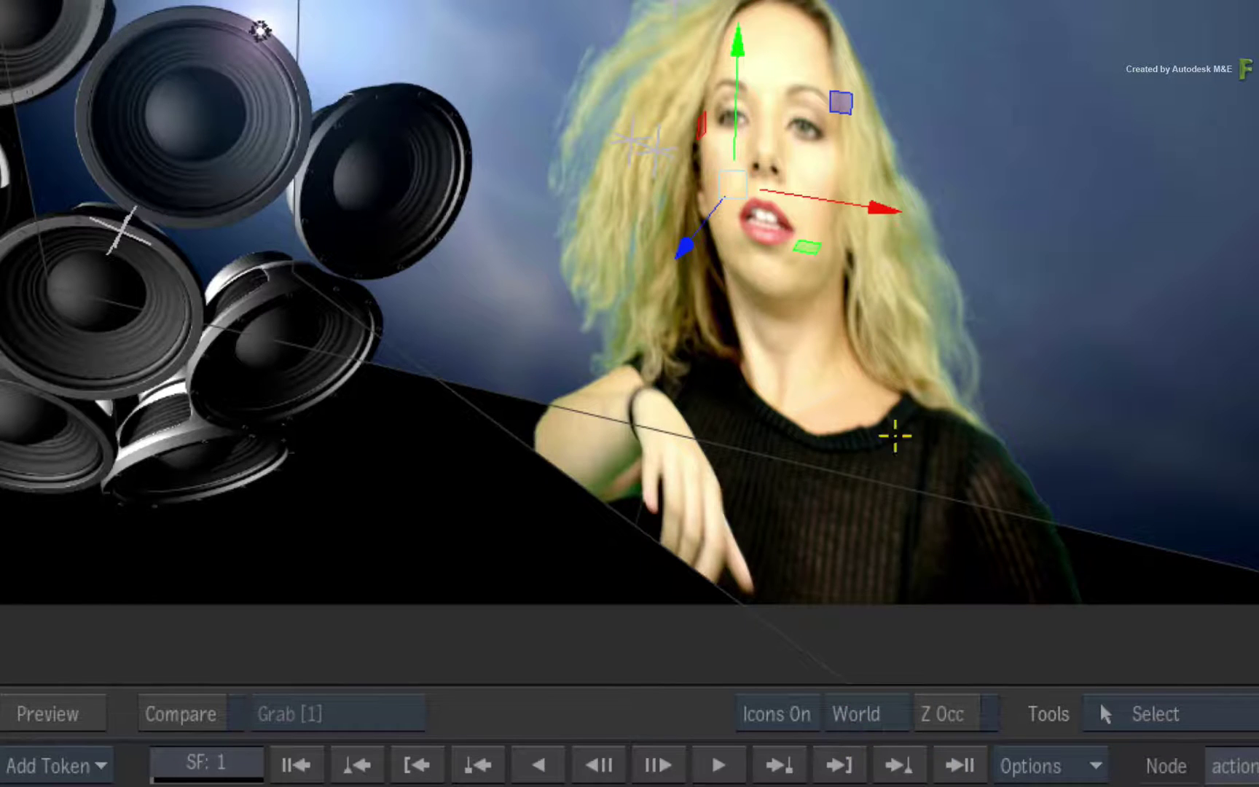
Set the manipulator orientation of the woman's axis to Camera and check its alignment from several camera angles
mouse_move(894, 435)
middle_down()
mouse_move(908, 478)
mouse_move(973, 482)
mouse_move(980, 554)
mouse_move(950, 449)
mouse_move(914, 435)
middle_up()
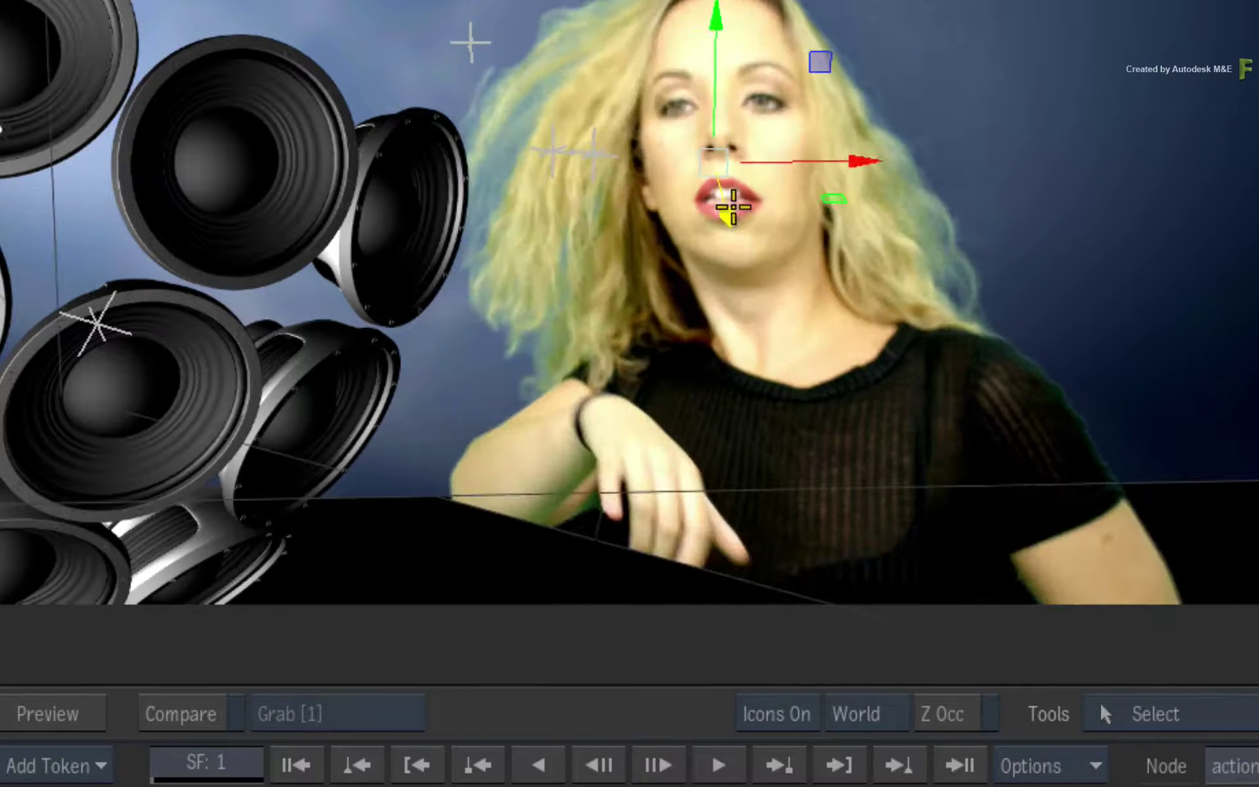
middle_drag(820, 338, 778, 297)
click(865, 700)
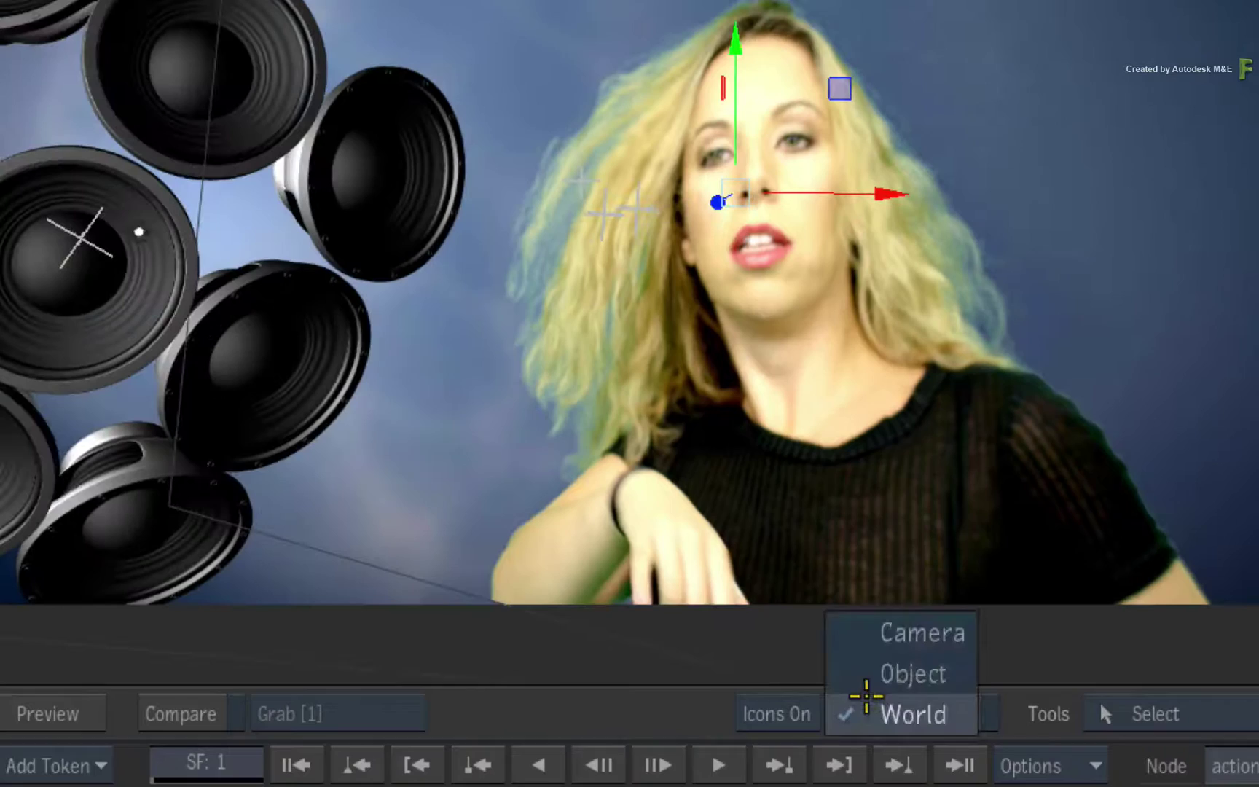
click(889, 631)
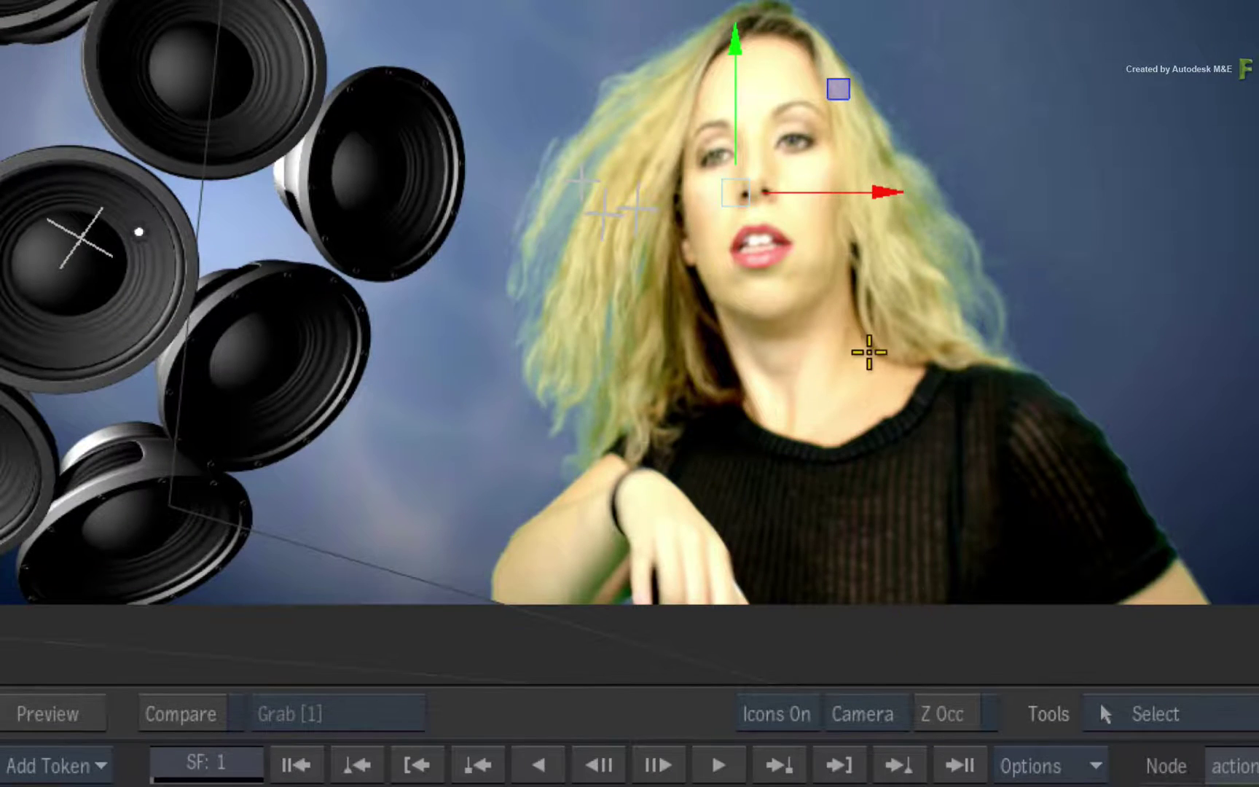
middle_drag(868, 352, 823, 403)
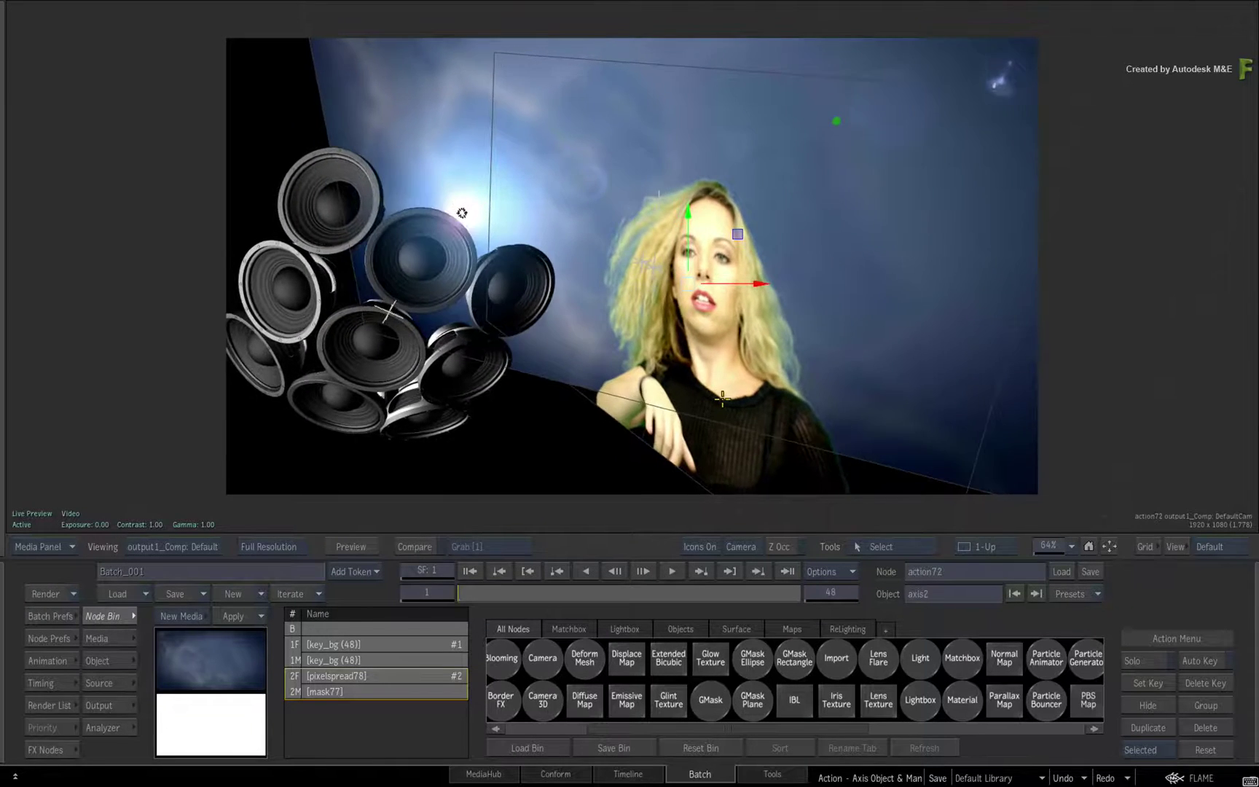
middle_drag(722, 398, 742, 377)
middle_drag(772, 290, 754, 290)
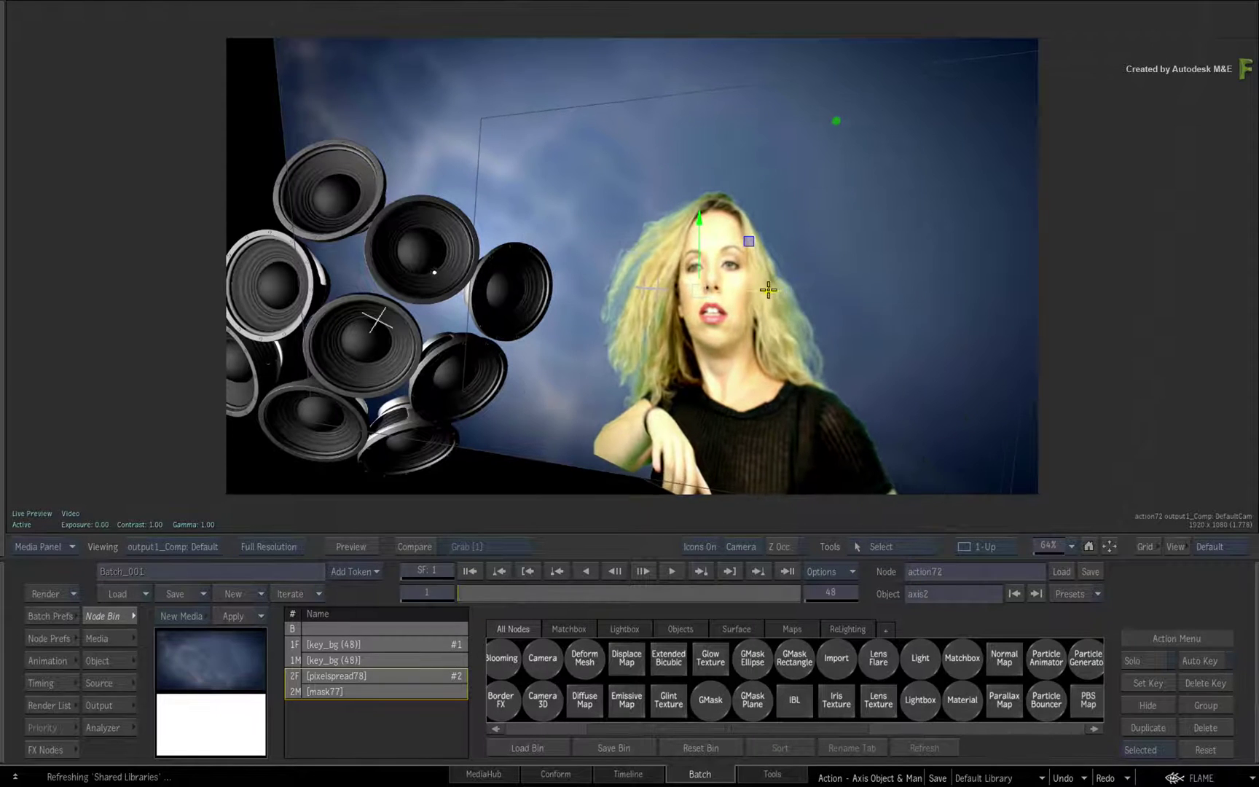
Nudge the woman's axis with the camera-aligned manipulator and cycle the manipulator orientation to Object
drag(692, 222, 683, 219)
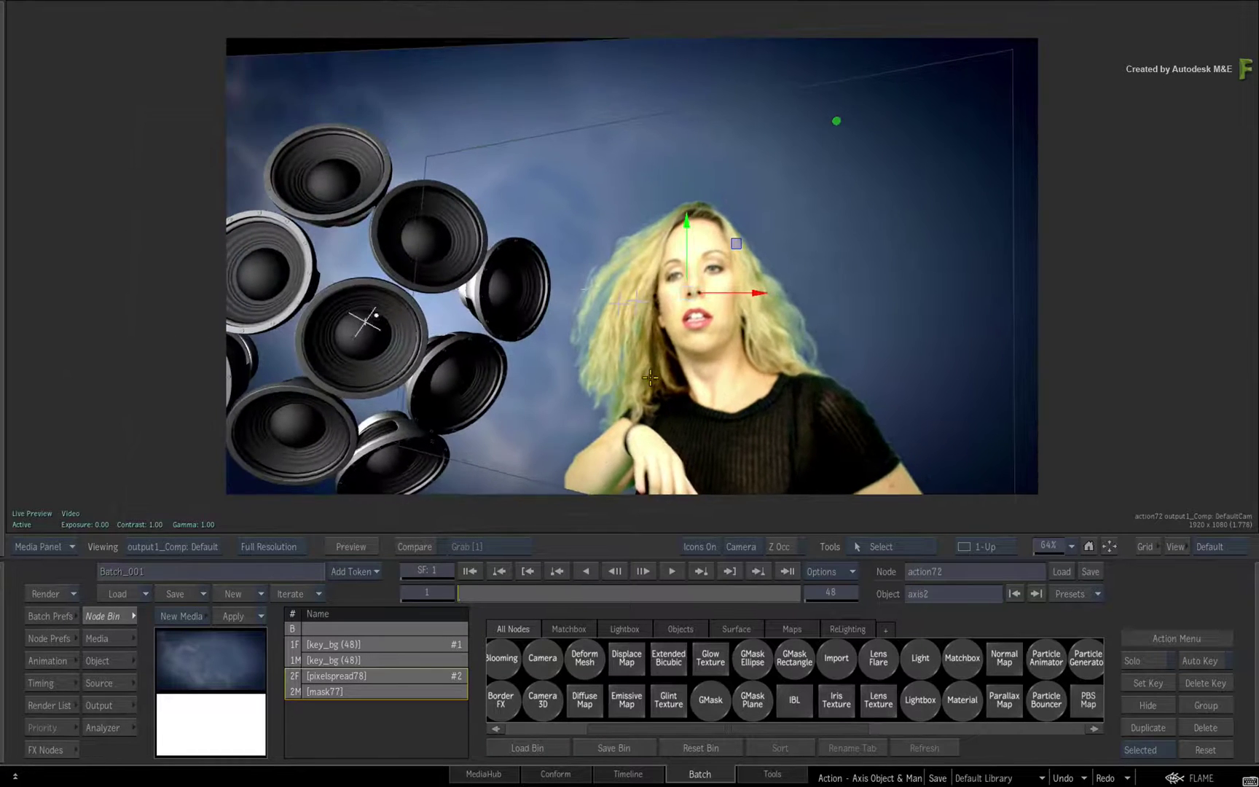
key(space+w)
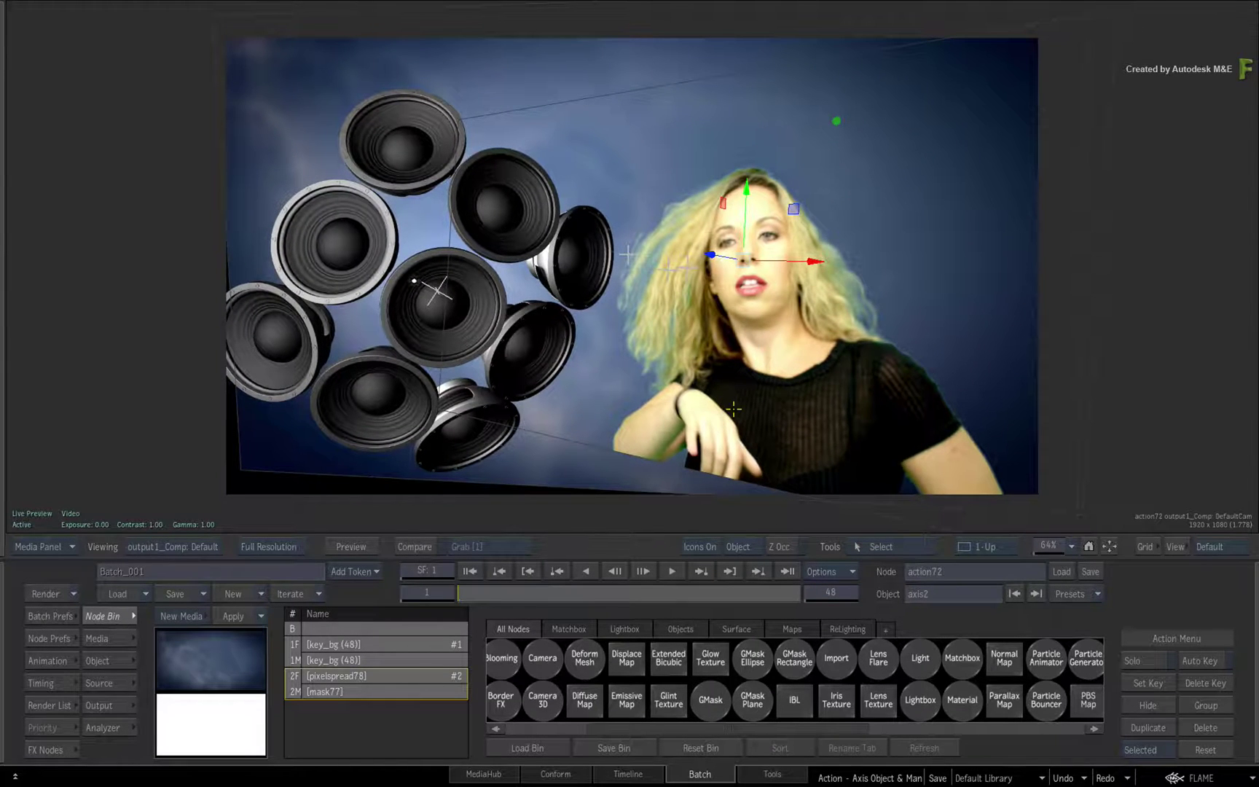
Reset the DefaultCam camera in its object settings and return to the Node Bin
click(119, 661)
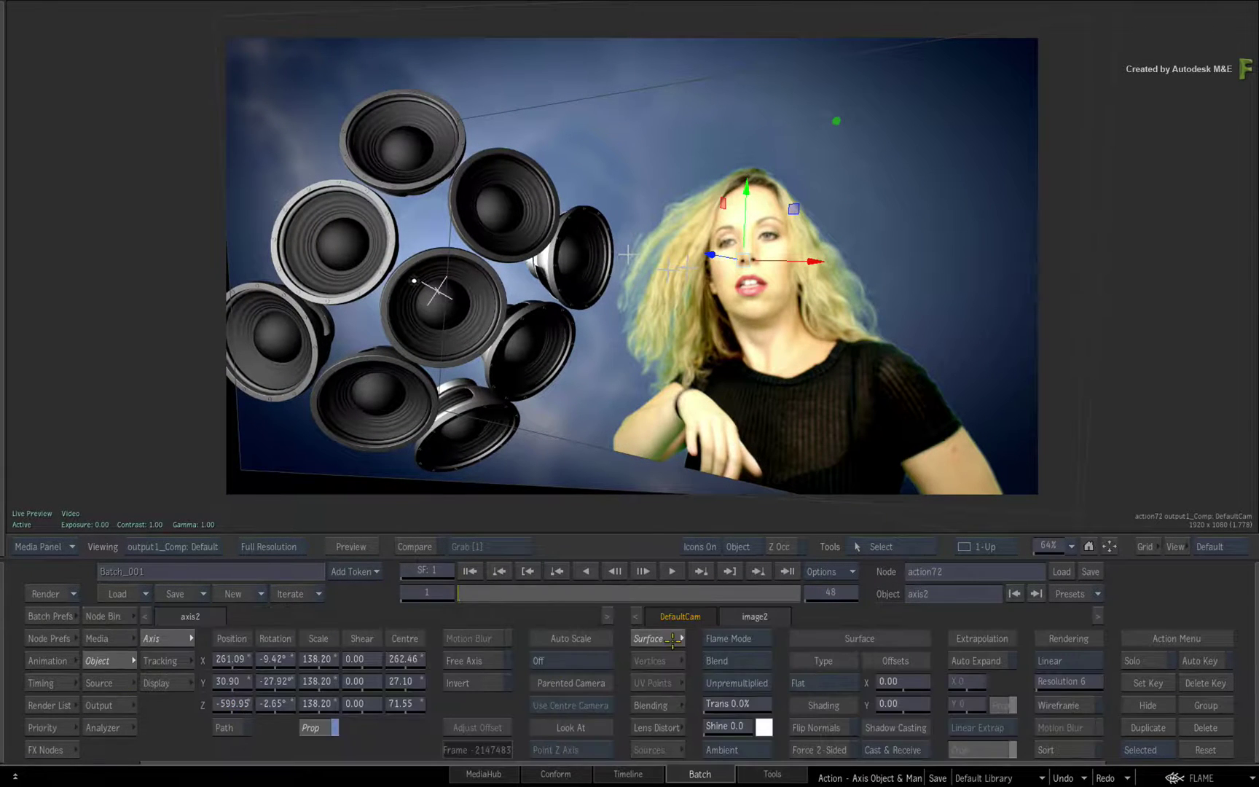
click(681, 616)
click(1052, 748)
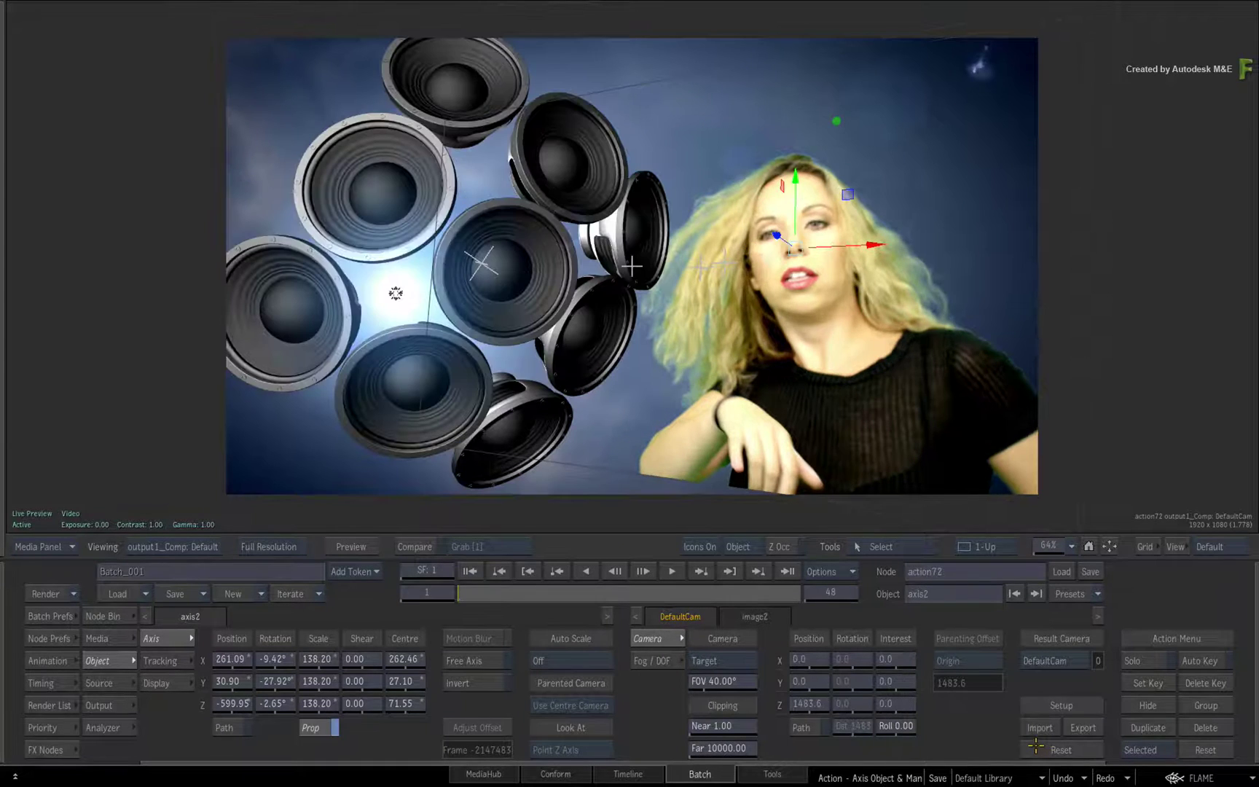
click(107, 616)
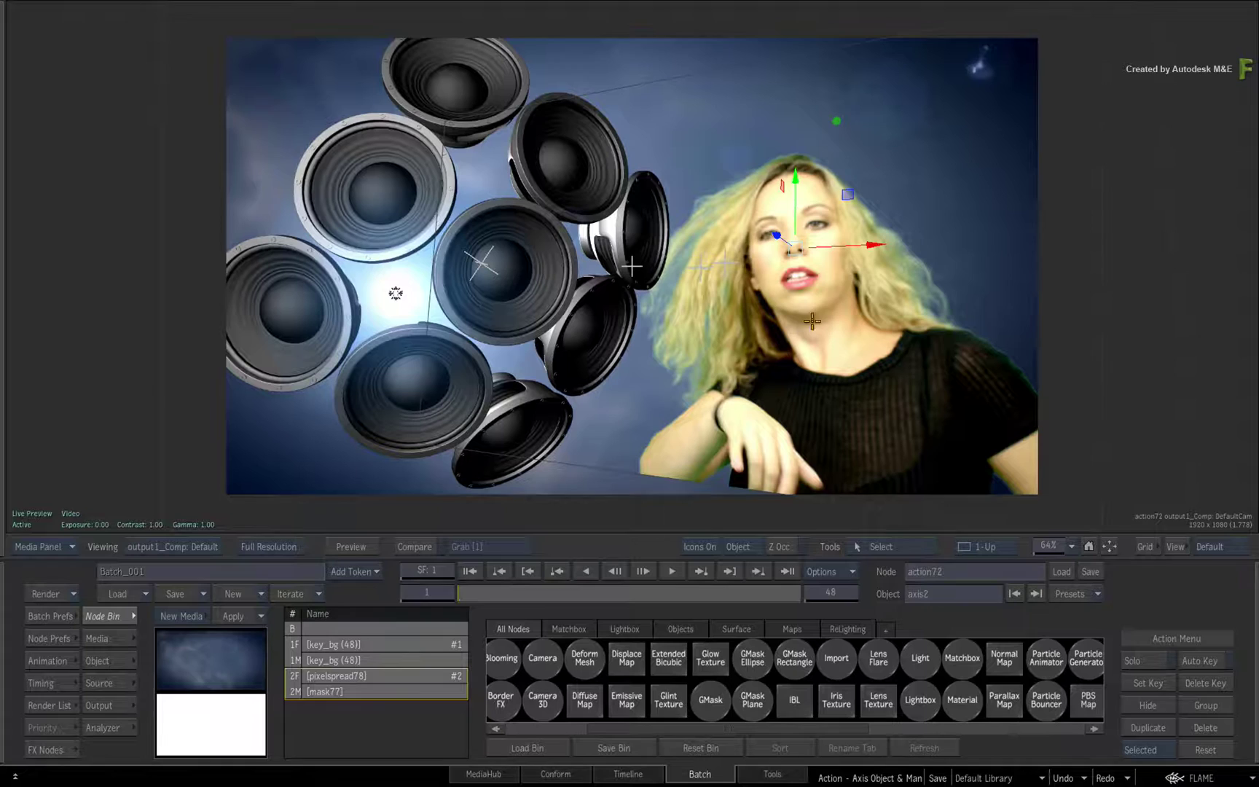
Switch the manipulator of the woman's axis to Rotate mode and return it to Select mode
key(r)
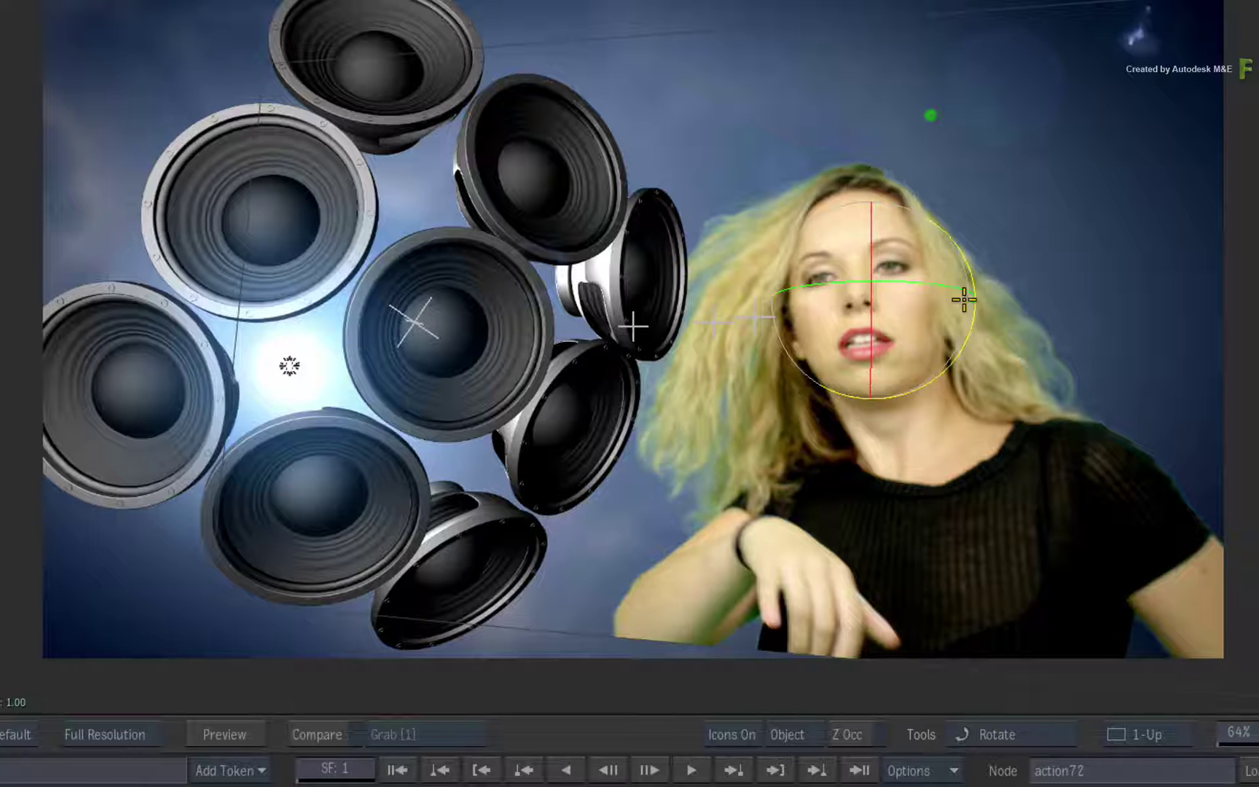
key(q)
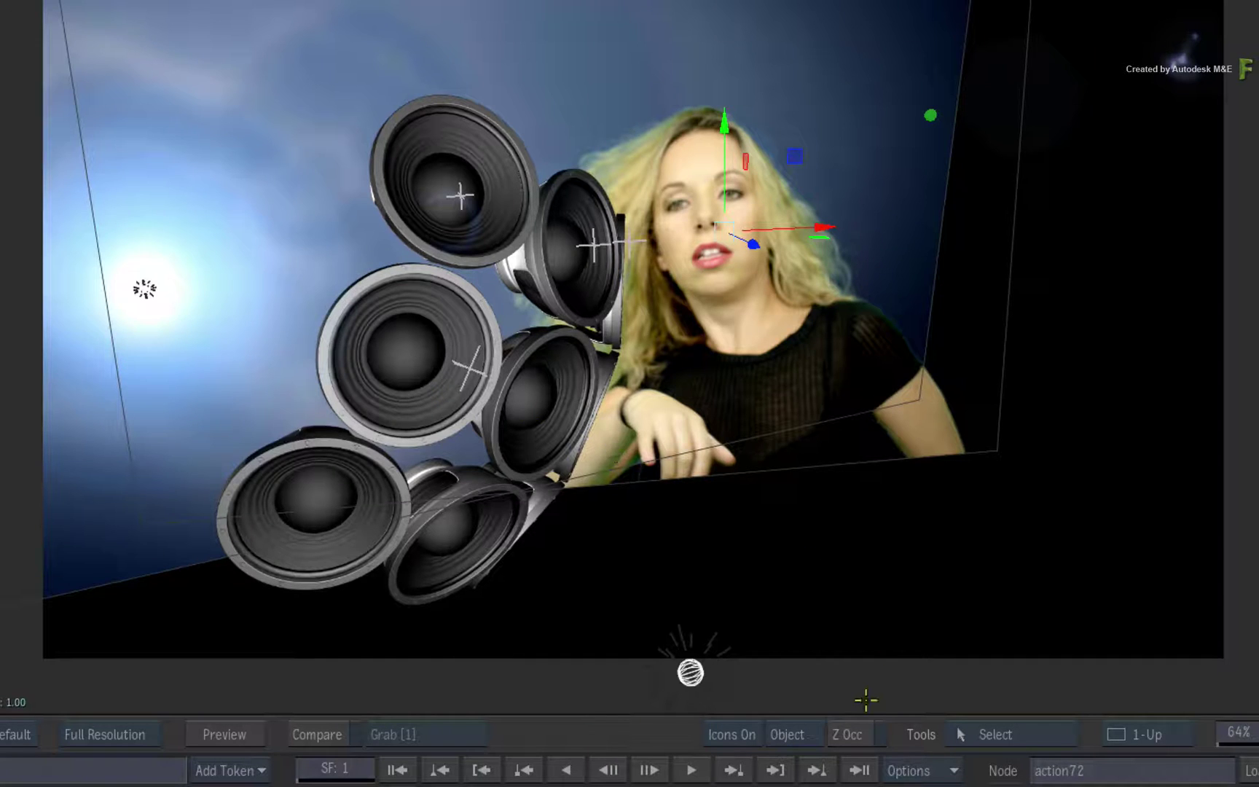
Turn on Z-Occlusion for the icons in the viewport and toggle the option once more
click(854, 734)
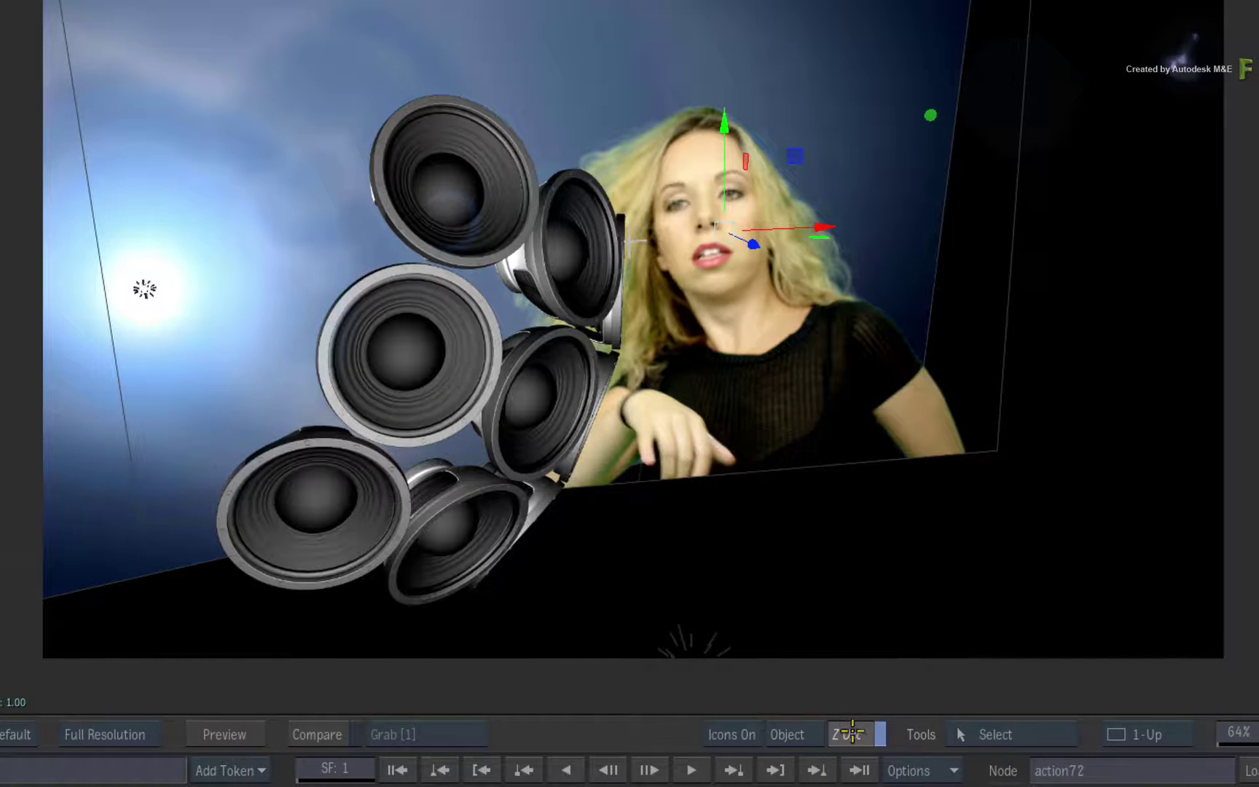
key(space+o)
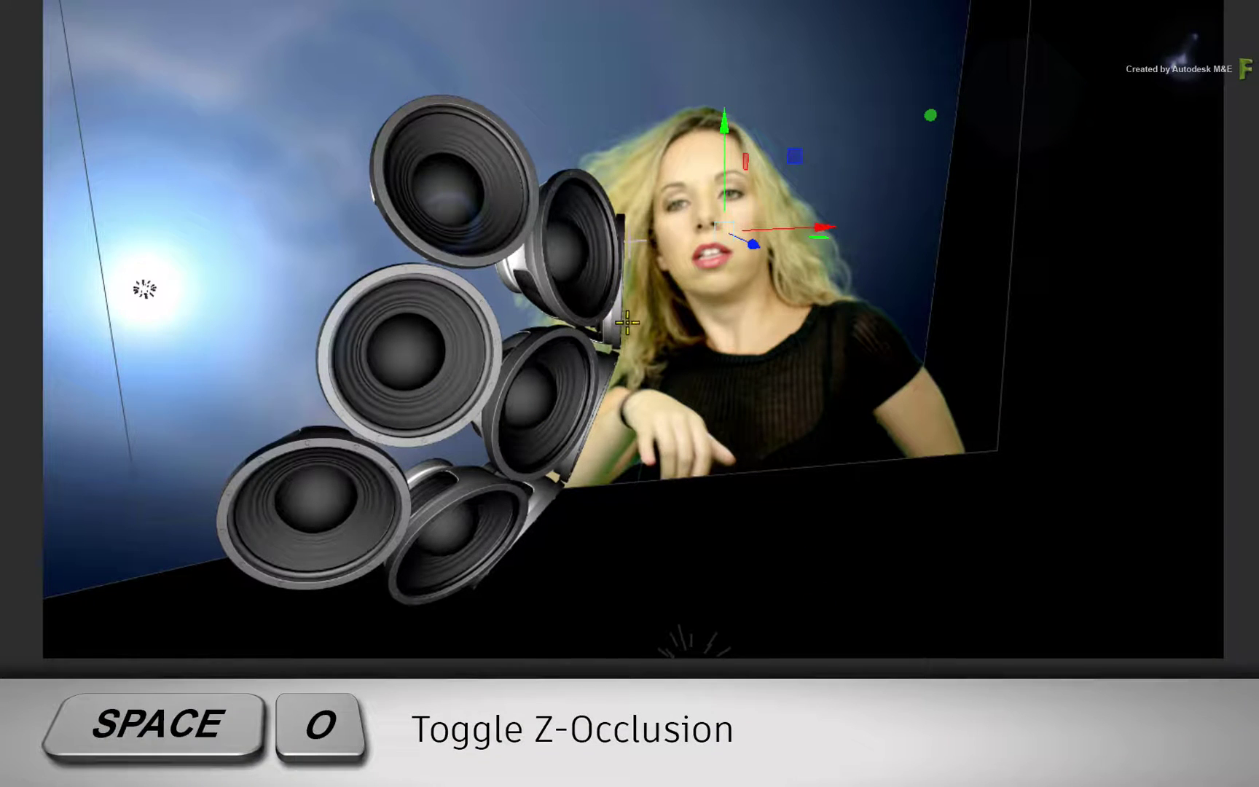